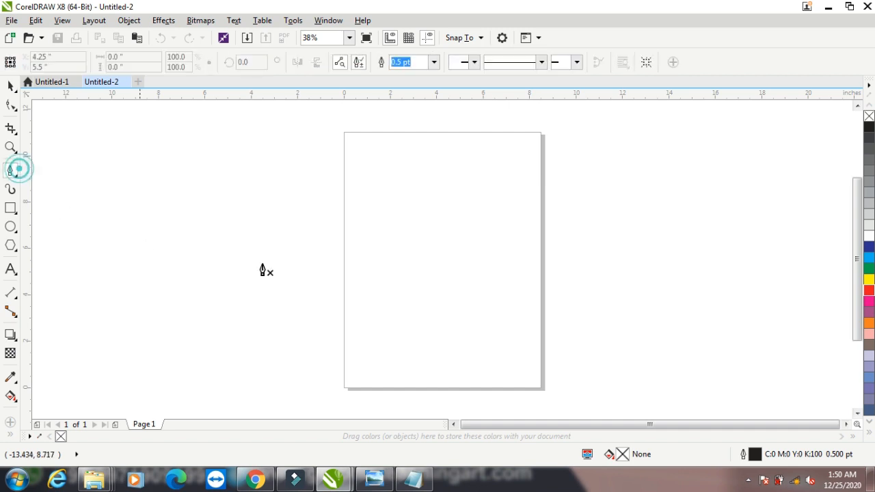
Draw a horizontal two-point line about 7 in long across the middle of the page.
{"action": "left_click", "coordinate": [14, 175]}
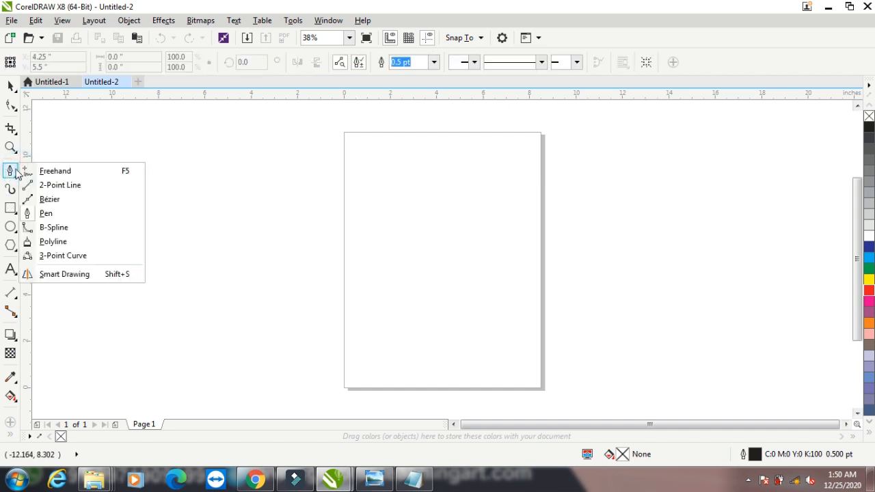
{"action": "left_click", "coordinate": [48, 183]}
{"action": "left_click_drag", "start_coordinate": [356, 260], "coordinate": [530, 260]}
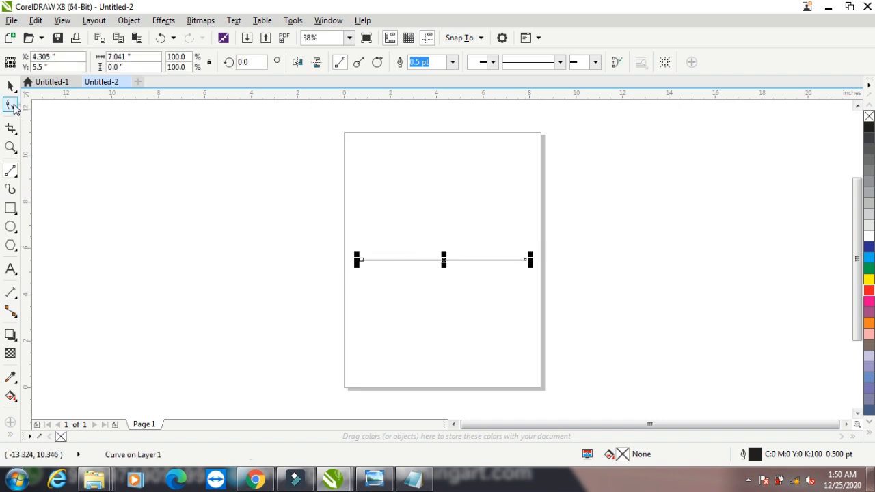
Convert the line to a curve and bend its right half upward into an arch.
{"action": "left_click", "coordinate": [11, 106]}
{"action": "right_click", "coordinate": [417, 260]}
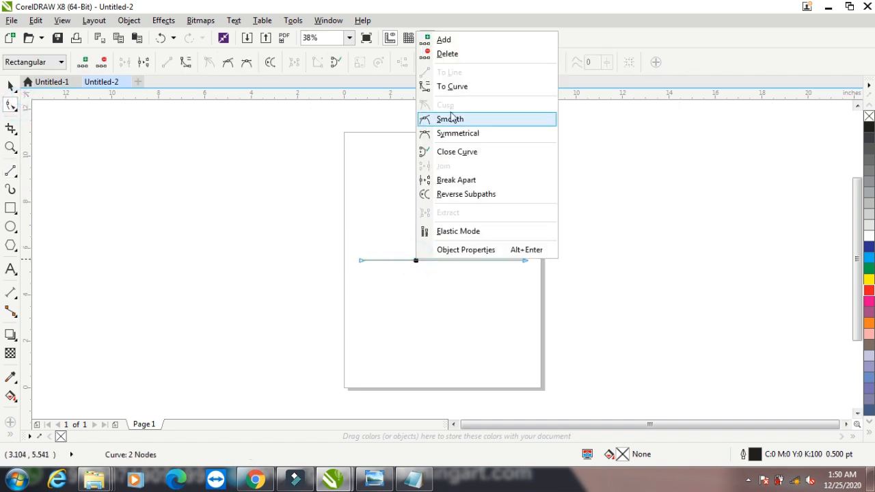
{"action": "left_click", "coordinate": [450, 89]}
{"action": "left_click_drag", "start_coordinate": [473, 265], "coordinate": [481, 200]}
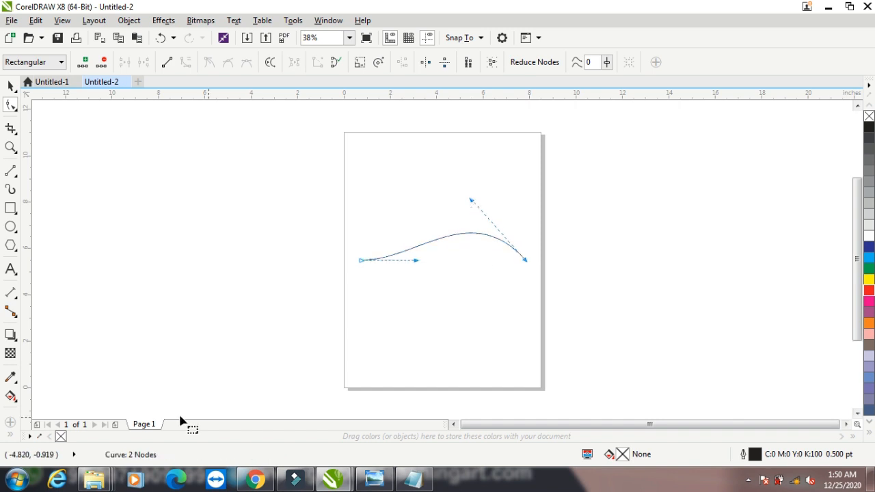
Add the text "sfsfsfsfsf" along the curve and apply the first text orientation style.
{"action": "left_click", "coordinate": [10, 269]}
{"action": "left_click", "coordinate": [399, 280]}
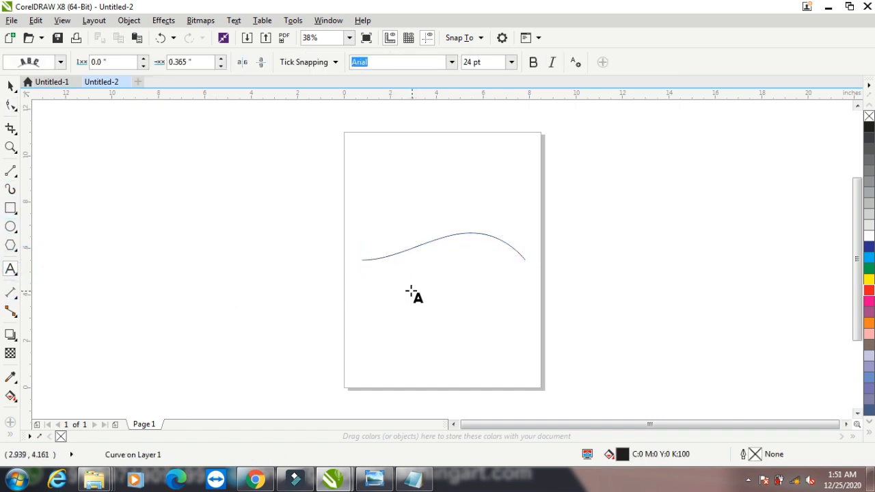
{"action": "type", "text": "sfsfsfsfsf"}
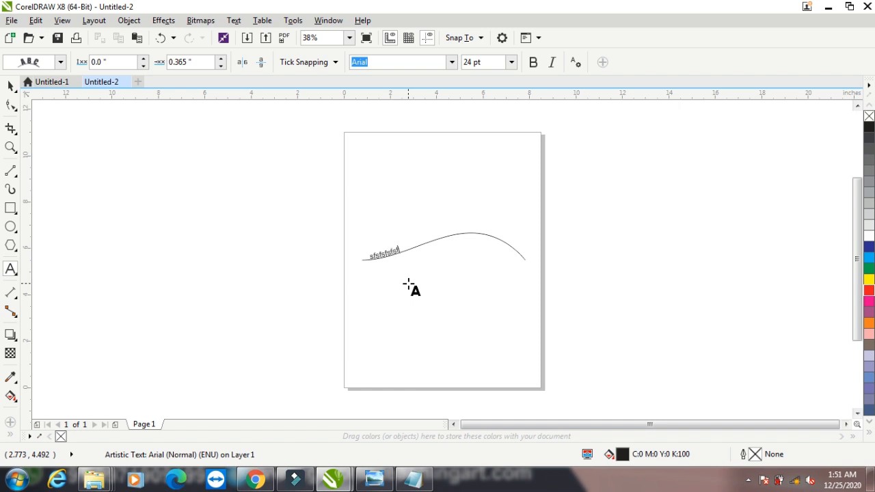
{"action": "left_click", "coordinate": [10, 86]}
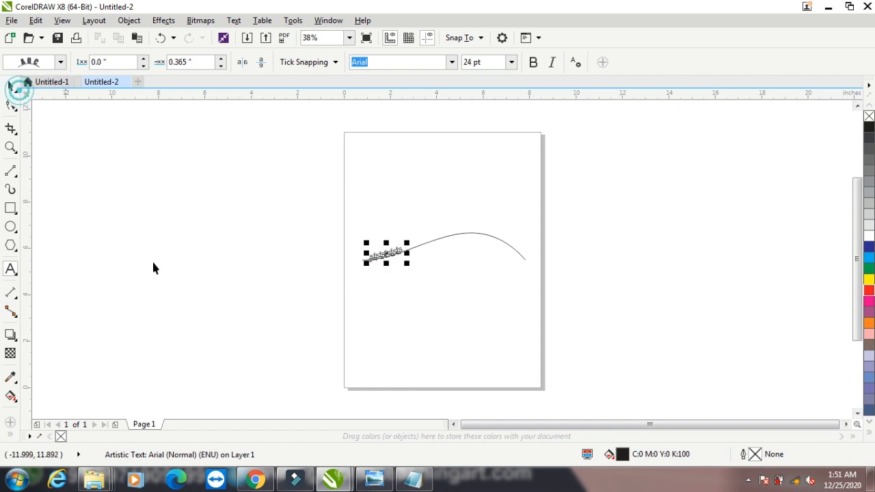
{"action": "left_click", "coordinate": [60, 61]}
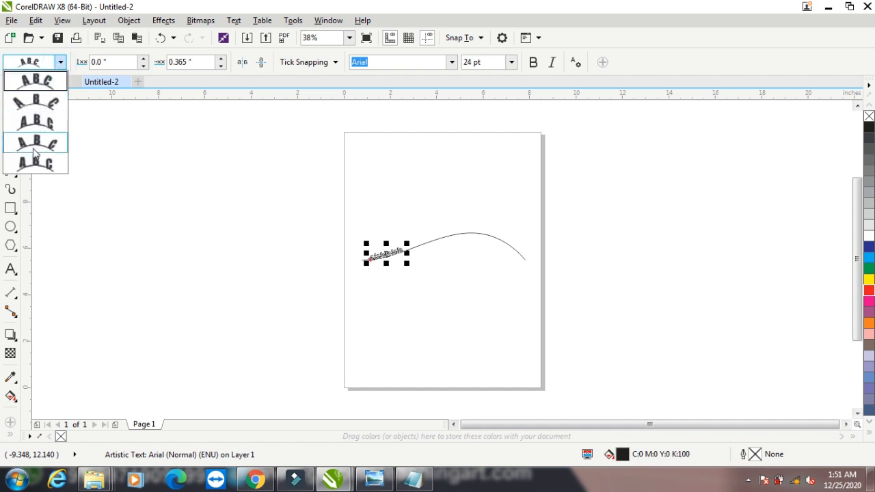
{"action": "left_click", "coordinate": [35, 82]}
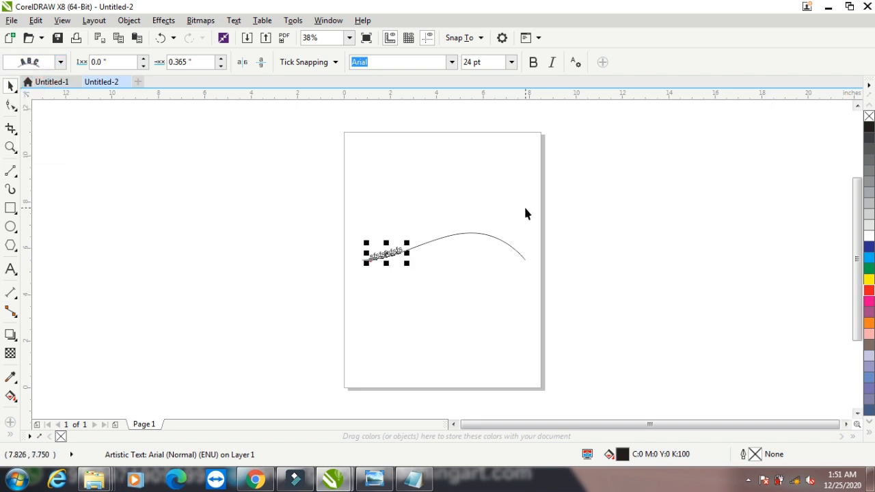
Delete the text on the path and the curve beneath it.
{"action": "key", "text": "Delete"}
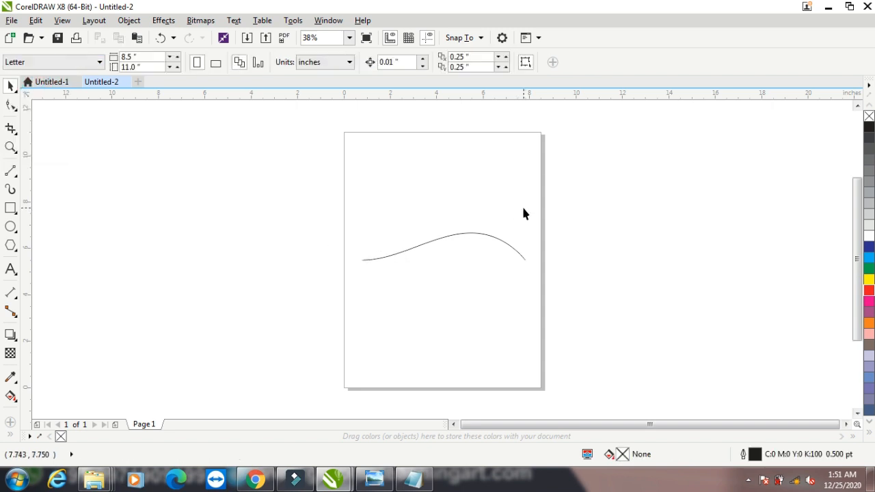
{"action": "left_click", "coordinate": [451, 235]}
{"action": "key", "text": "Delete"}
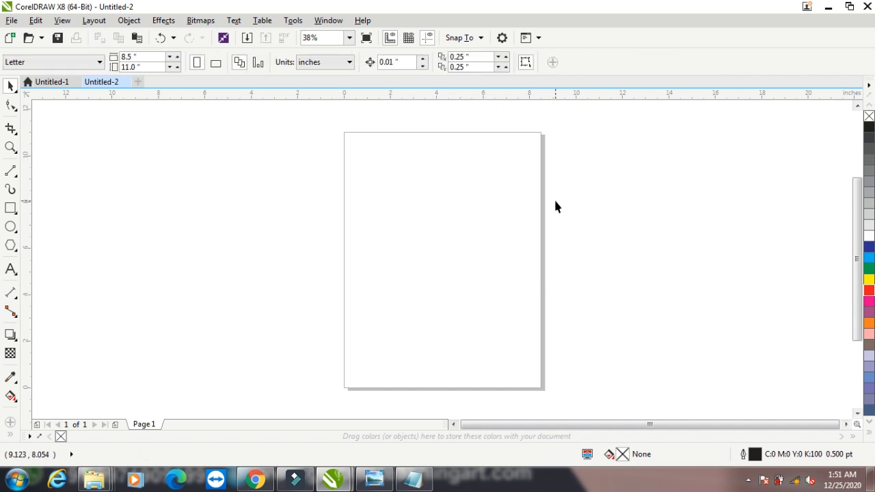
Add the artistic text "website Design" beside the page and enlarge it to about 76 pt.
{"action": "left_click", "coordinate": [10, 269]}
{"action": "left_click", "coordinate": [129, 218]}
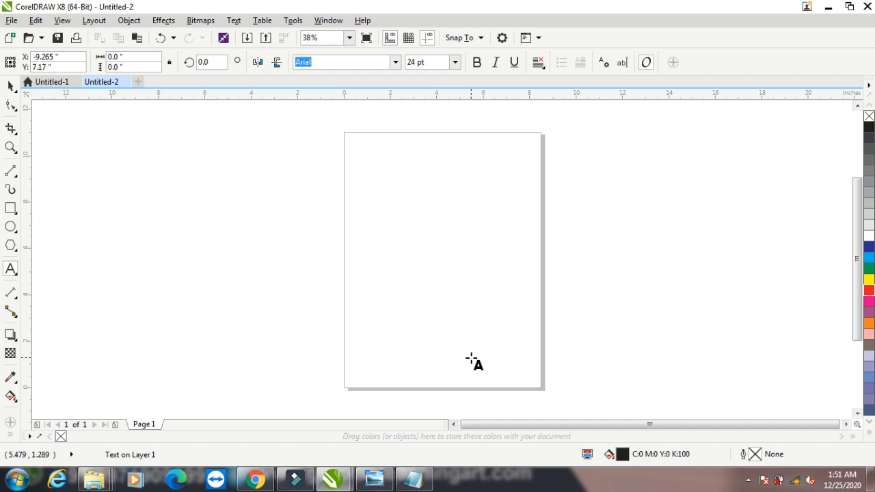
{"action": "type", "text": "website Design"}
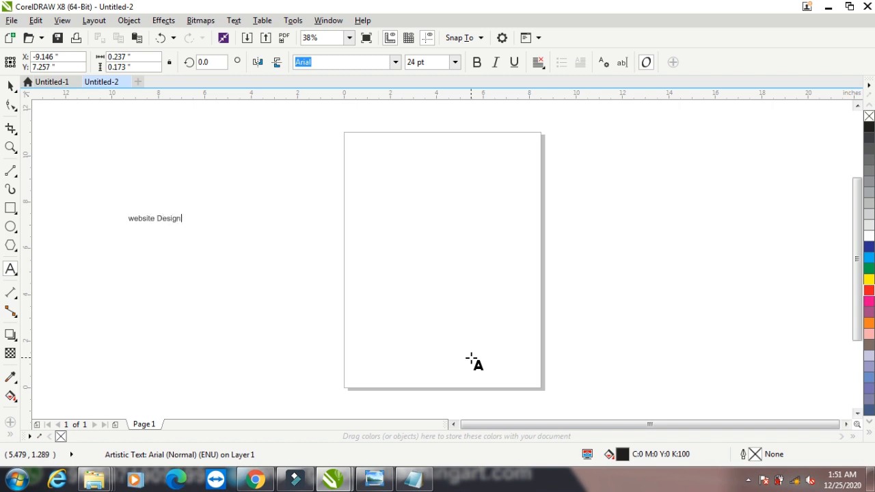
{"action": "left_click", "coordinate": [10, 85]}
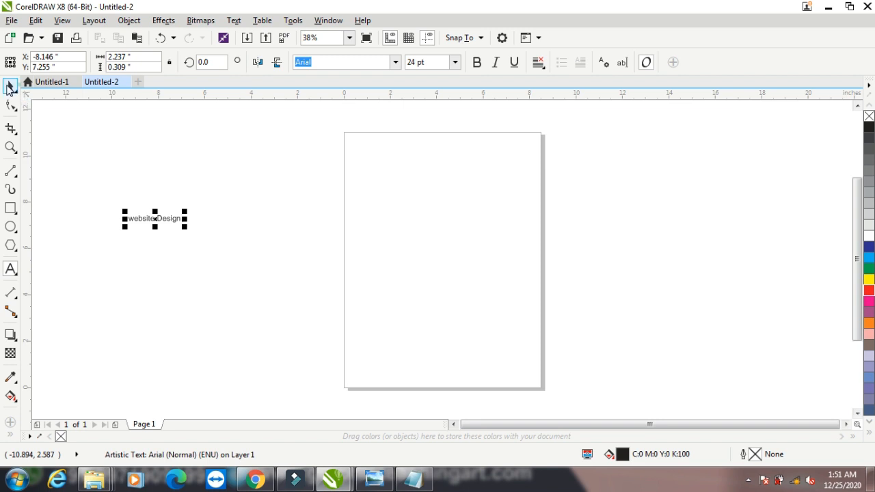
{"action": "left_click_drag", "start_coordinate": [185, 228], "coordinate": [298, 297]}
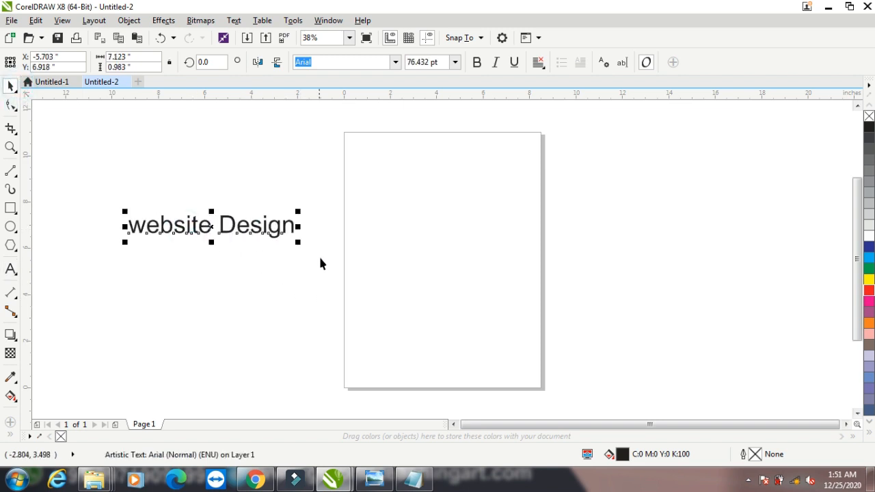
Capitalize the first letter so the text reads "Website Design", and scale the text down slightly to about 72.2 pt.
{"action": "key", "text": "F8"}
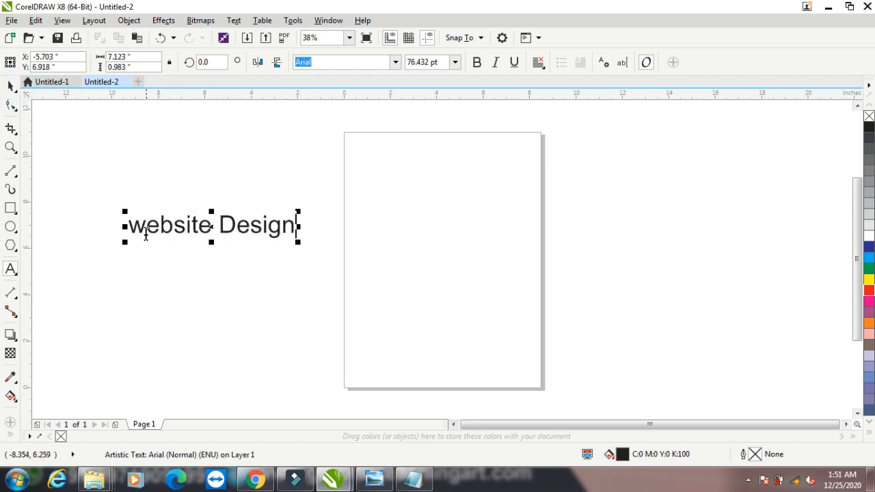
{"action": "left_click", "coordinate": [148, 246]}
{"action": "key", "text": "BackSpace"}
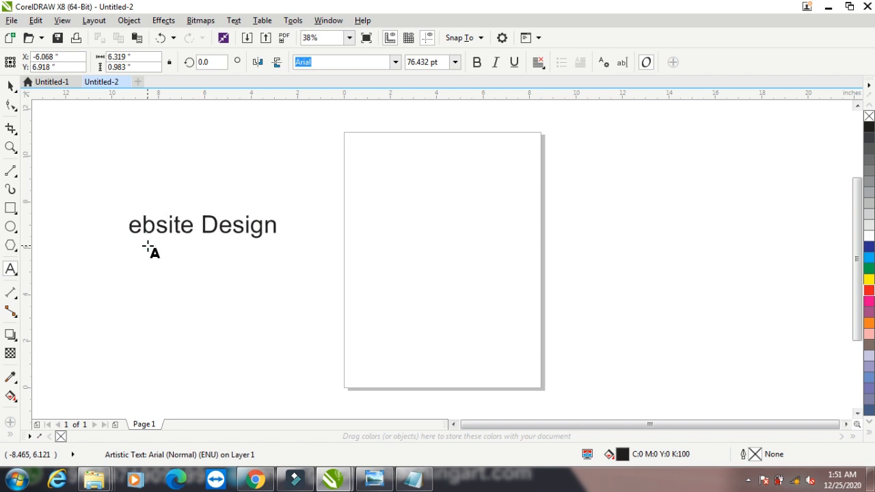
{"action": "type", "text": "W"}
{"action": "key", "text": "ctrl+space"}
{"action": "left_click_drag", "start_coordinate": [304, 243], "coordinate": [296, 241]}
Draw a circle about 4.6 in wide on the page and a concentric smaller copy about 3.1 in wide inside it.
{"action": "left_click", "coordinate": [9, 227]}
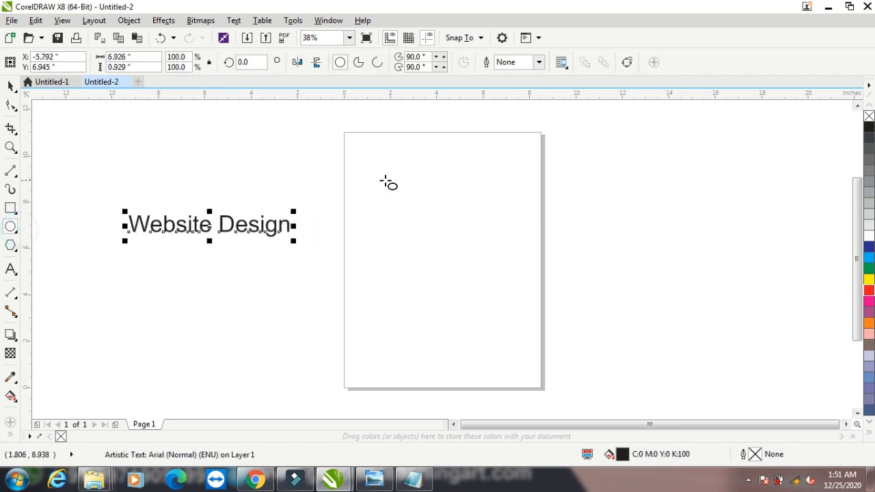
{"action": "left_click_drag", "start_coordinate": [390, 198], "coordinate": [497, 305]}
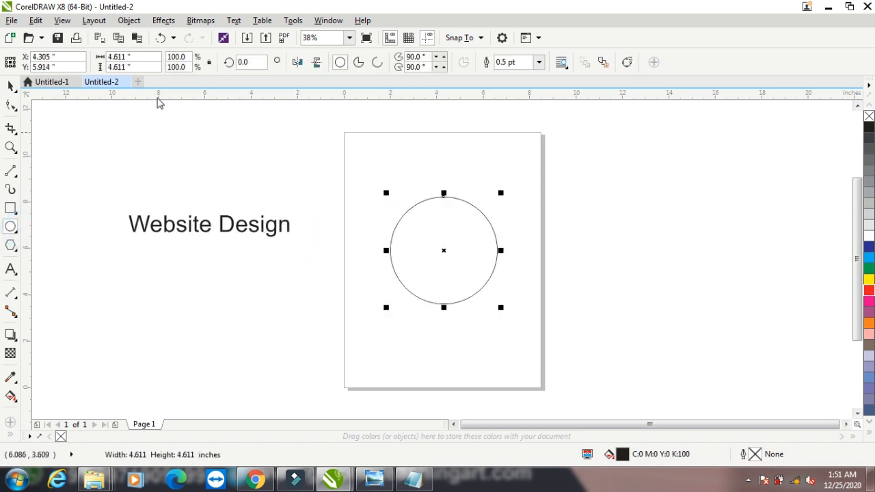
{"action": "left_click", "coordinate": [10, 86]}
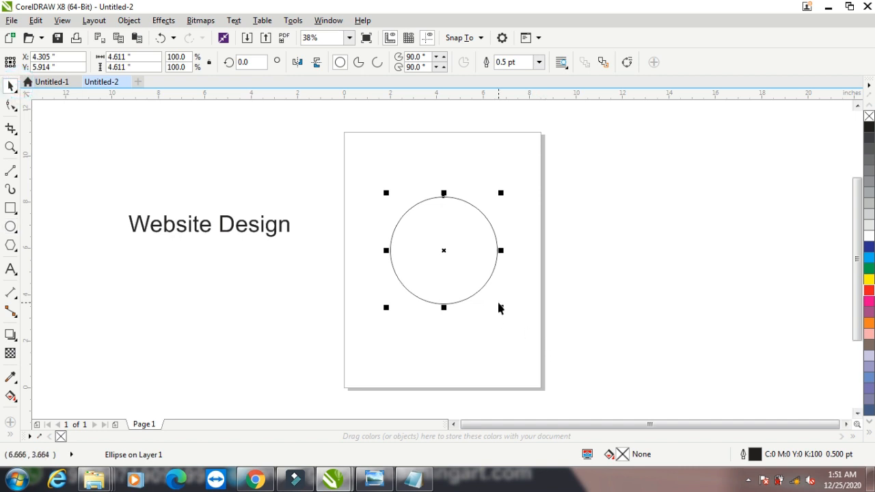
{"action": "left_click_drag", "start_coordinate": [502, 307], "coordinate": [485, 295]}
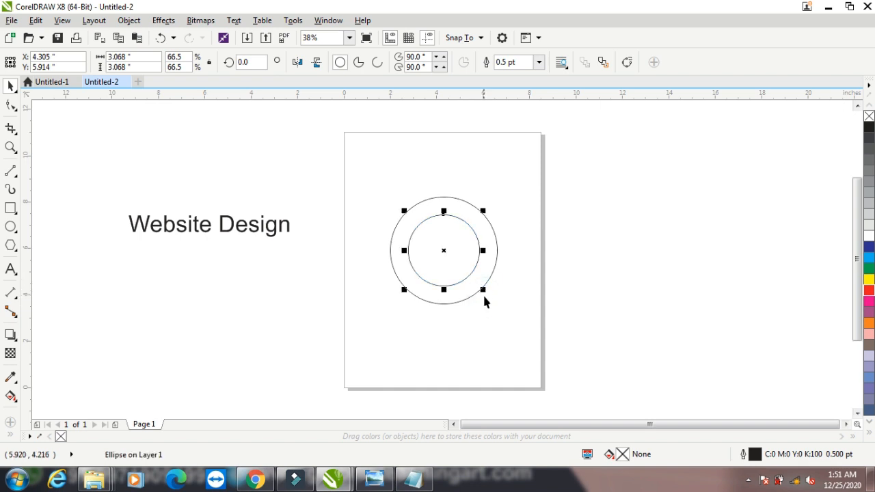
Set the font size of the "Website Design" text to 72 pt.
{"action": "left_click", "coordinate": [196, 236]}
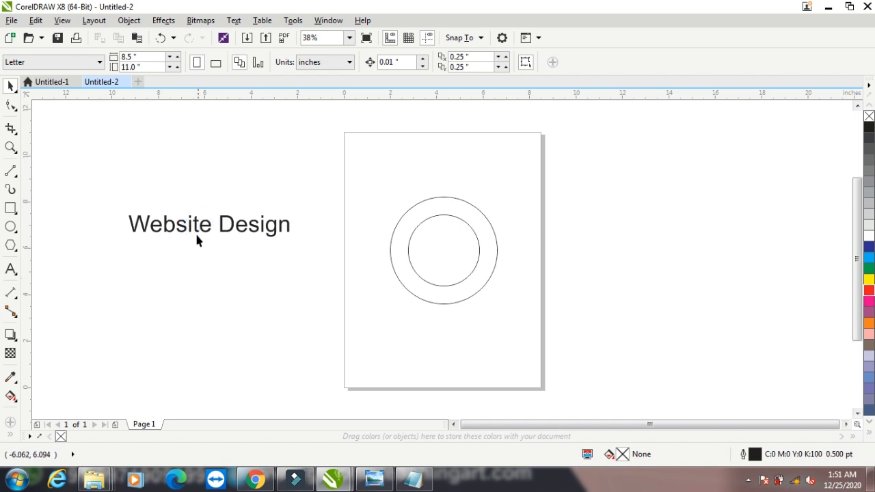
{"action": "left_click", "coordinate": [196, 231]}
{"action": "left_click", "coordinate": [455, 62]}
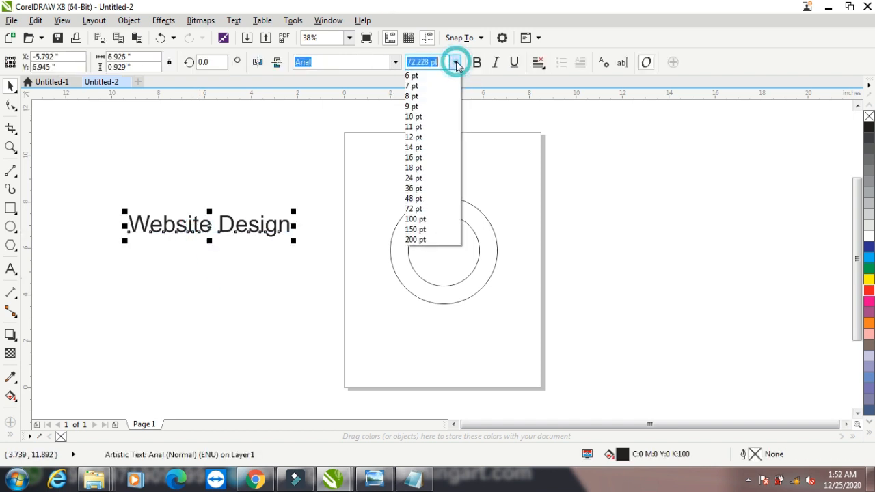
{"action": "left_click", "coordinate": [433, 211]}
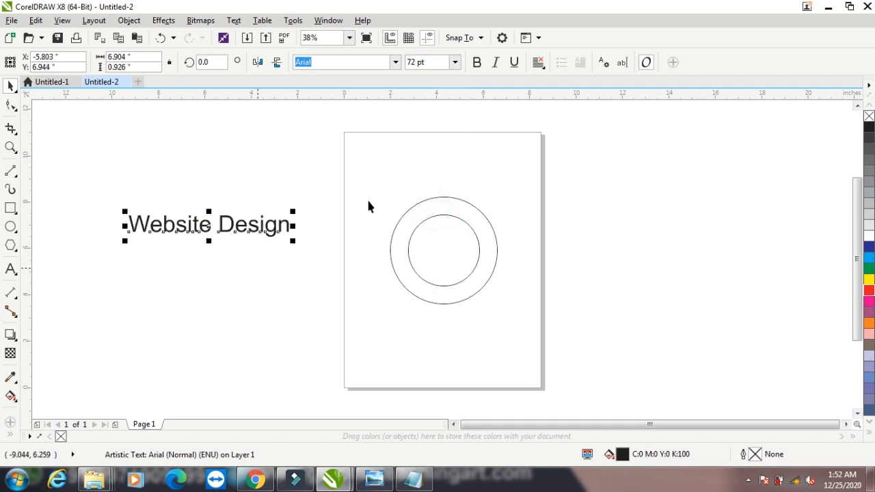
Fit the "Website Design" text to the path of the inner circle, centred over its upper arc.
{"action": "left_click", "coordinate": [235, 21]}
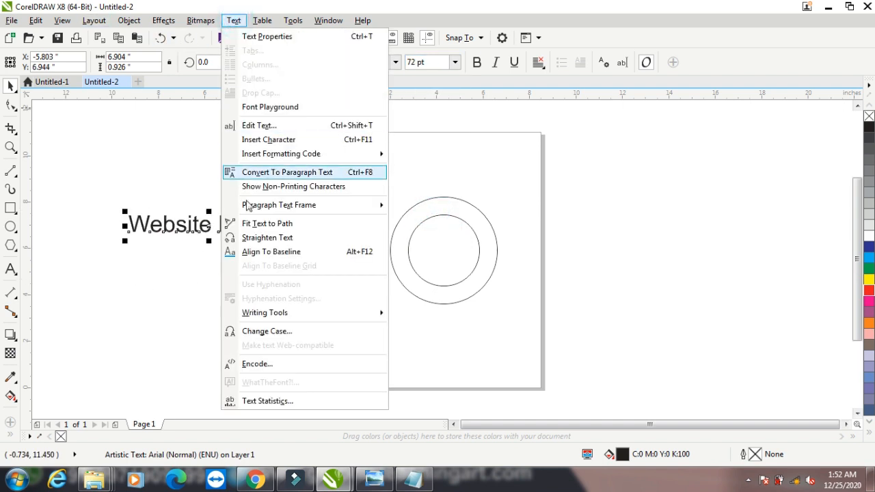
{"action": "left_click", "coordinate": [264, 224]}
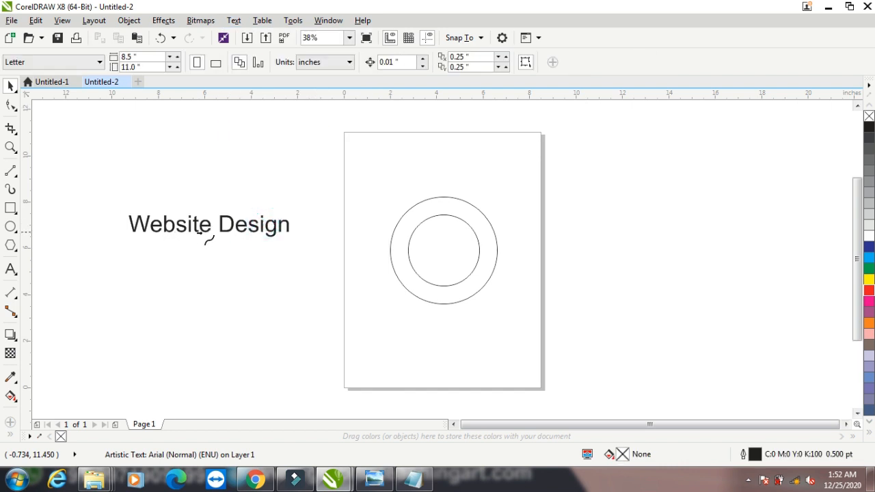
{"action": "left_click", "coordinate": [446, 218]}
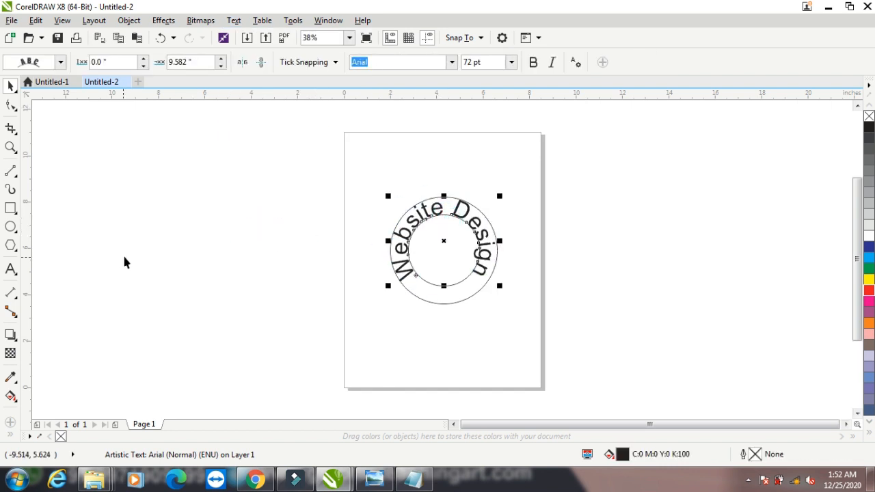
Reduce the font size of the circular "Website Design" text to 48 pt.
{"action": "left_click", "coordinate": [511, 62]}
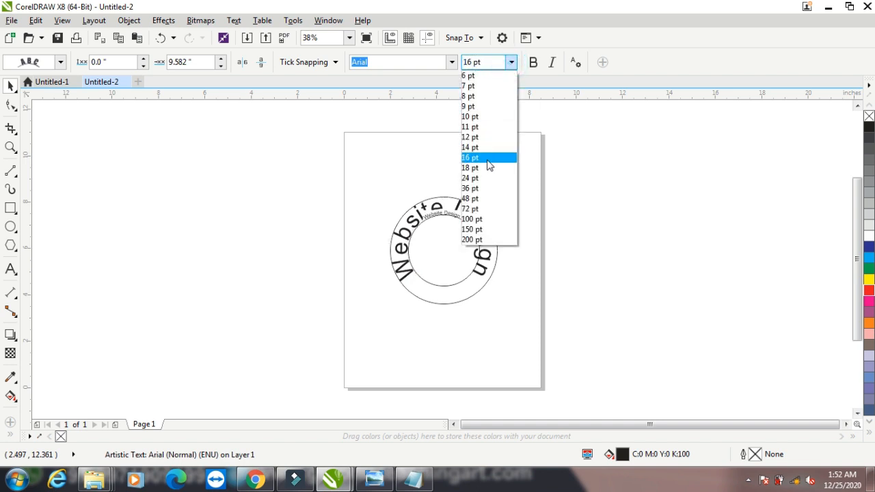
{"action": "left_click", "coordinate": [485, 138]}
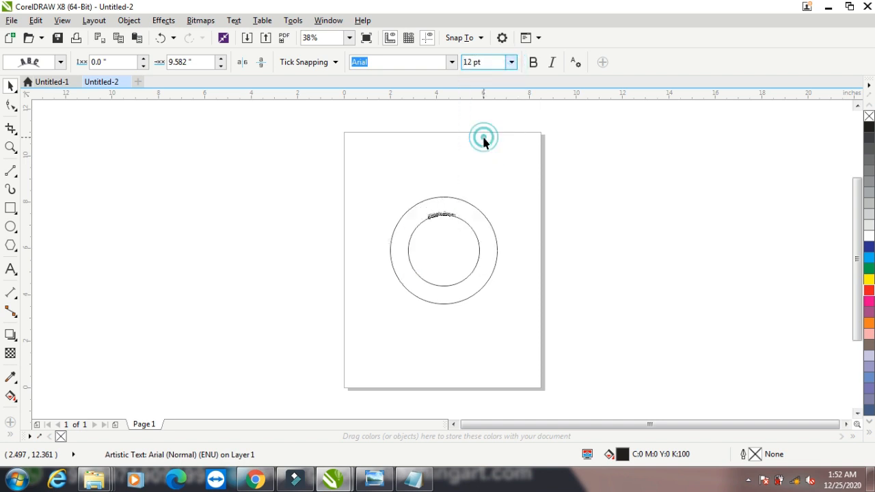
{"action": "left_click", "coordinate": [511, 63]}
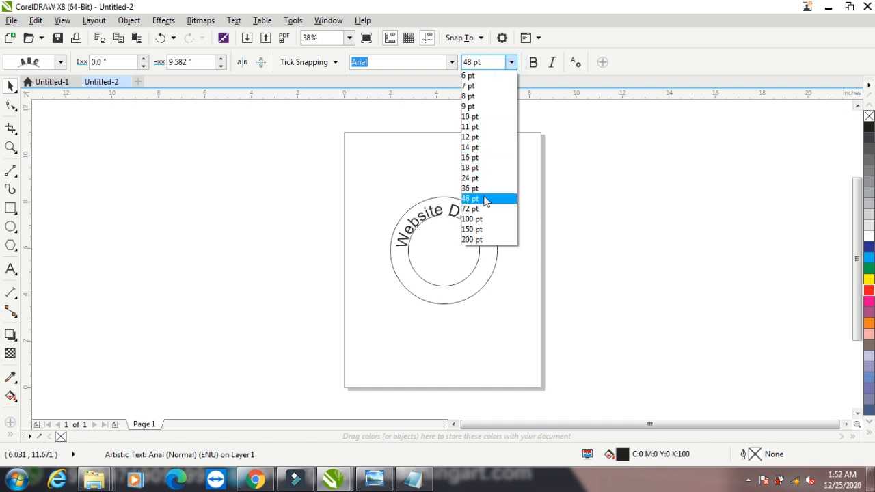
{"action": "left_click", "coordinate": [484, 200]}
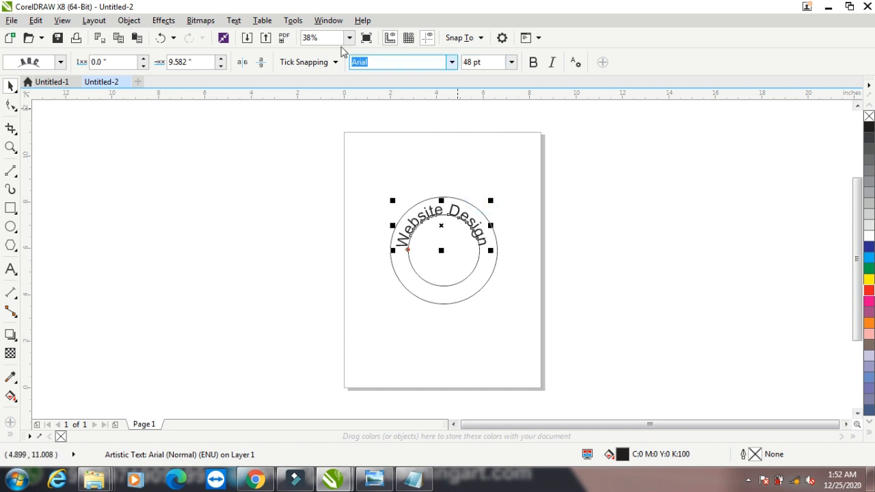
Make the circular text bold and widen its letter spacing with the Shape tool.
{"action": "left_click", "coordinate": [533, 63]}
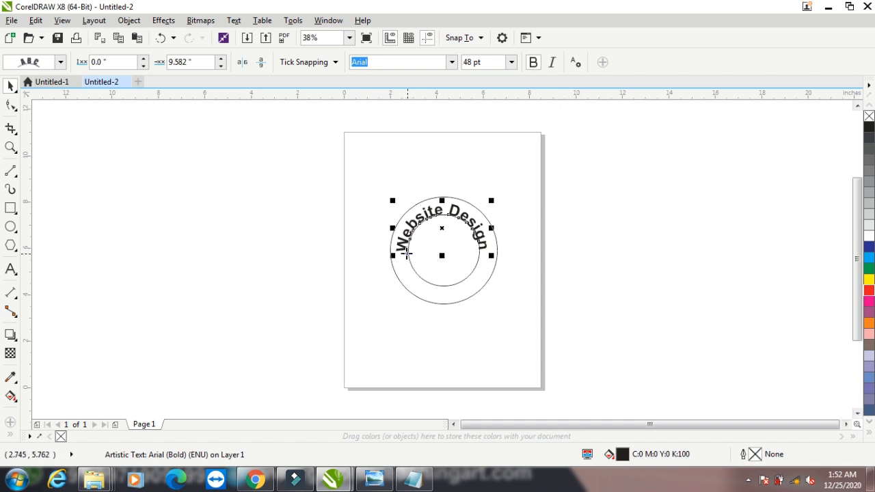
{"action": "left_click", "coordinate": [10, 105]}
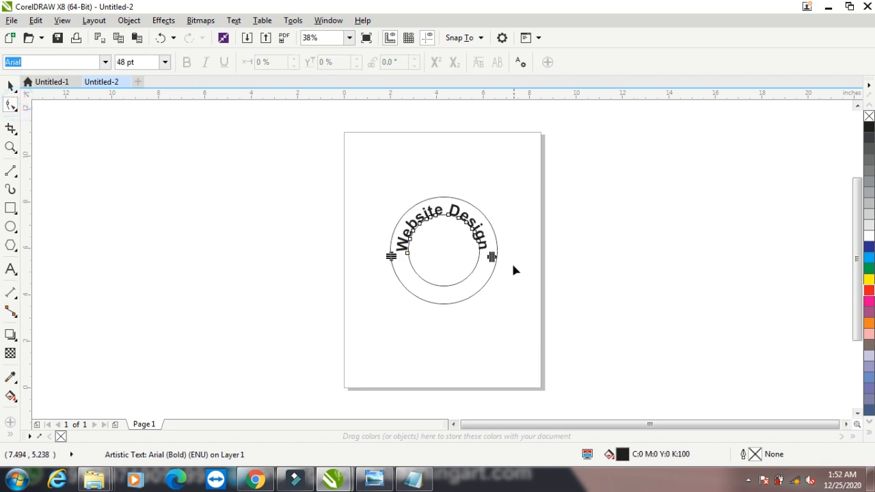
{"action": "left_click_drag", "start_coordinate": [493, 258], "coordinate": [513, 256]}
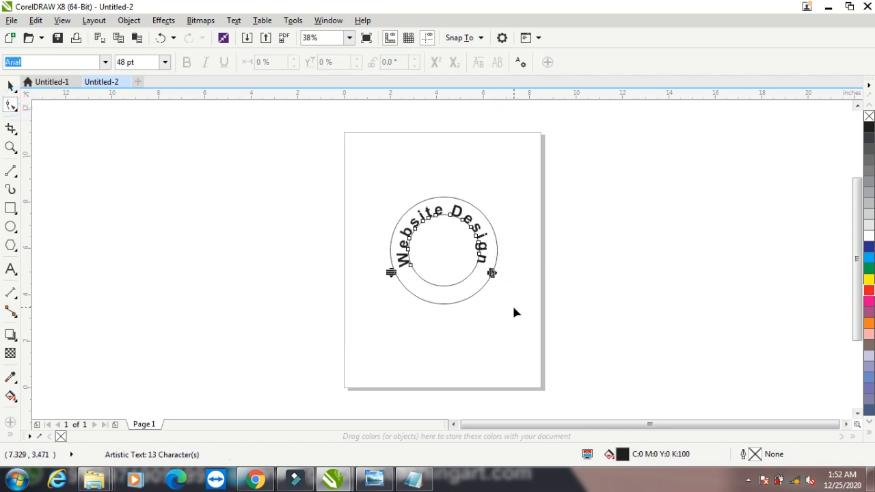
Colour the letter W cyan and the letter e yellow, and change the e to red, using their Shape tool nodes.
{"action": "left_click", "coordinate": [411, 266]}
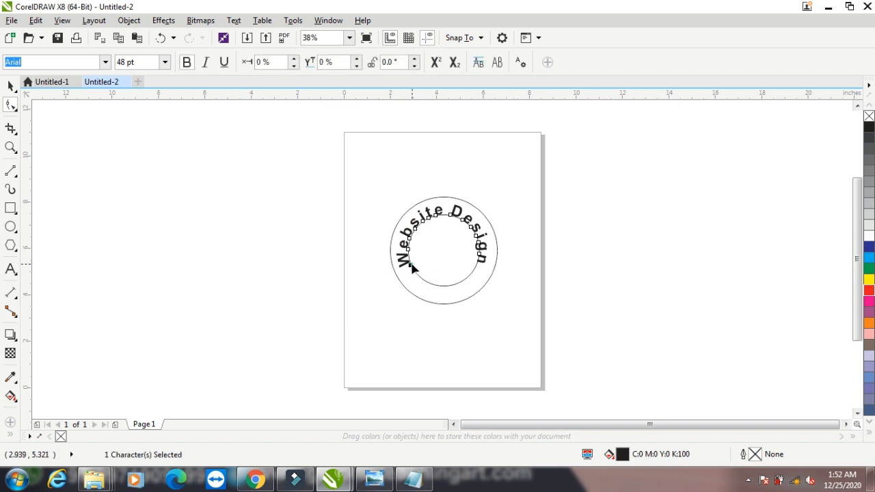
{"action": "left_click", "coordinate": [868, 258]}
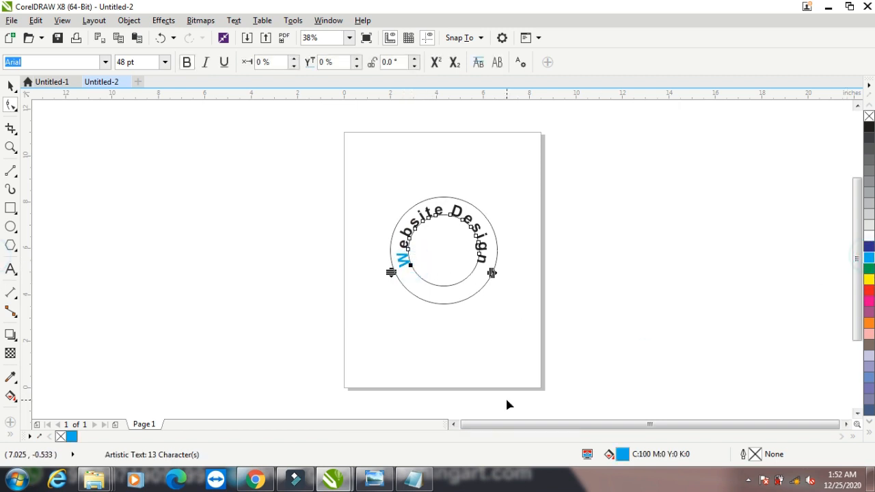
{"action": "left_click", "coordinate": [409, 250]}
{"action": "left_click", "coordinate": [868, 279]}
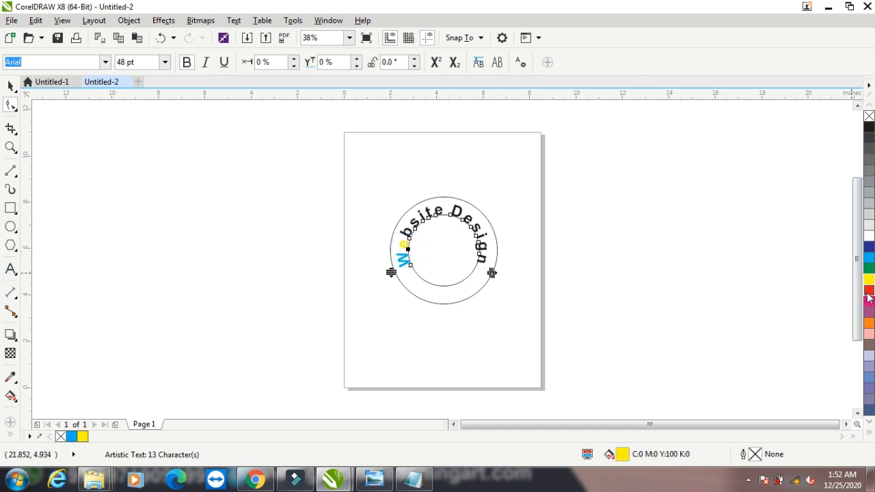
{"action": "left_click", "coordinate": [868, 292]}
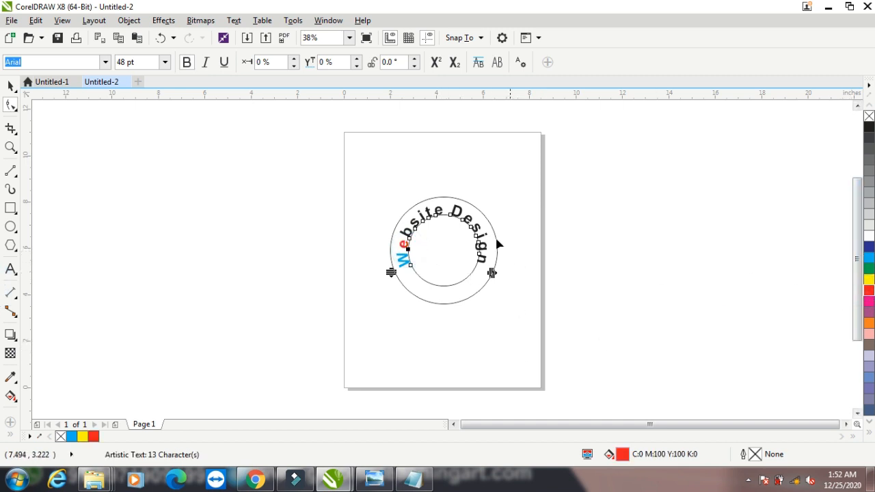
Undo the letter colouring and the widened letter spacing of the circular "Website Design" text.
{"action": "key", "text": "ctrl+z"}
{"action": "key", "text": "ctrl+z"}
{"action": "key", "text": "ctrl+z"}
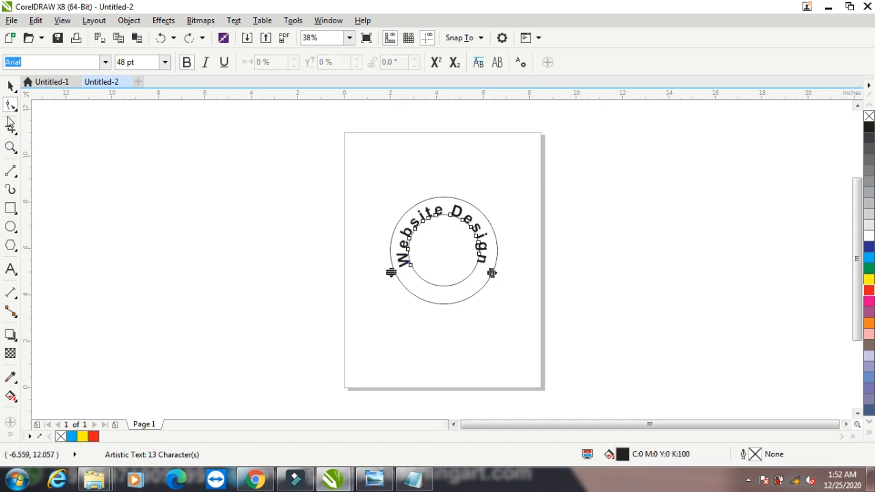
{"action": "key", "text": "ctrl+z"}
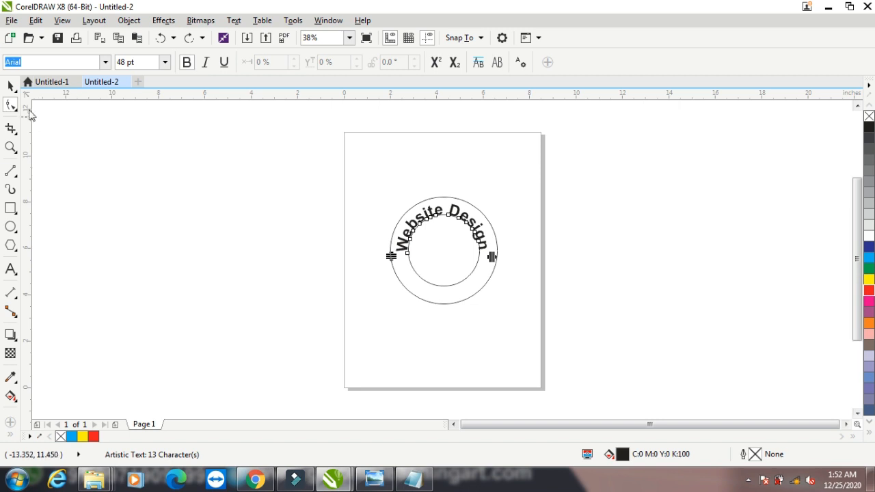
Move the "Website Design" text to the inner circle's lower arc and mirror it horizontally and vertically.
{"action": "left_click", "coordinate": [13, 86]}
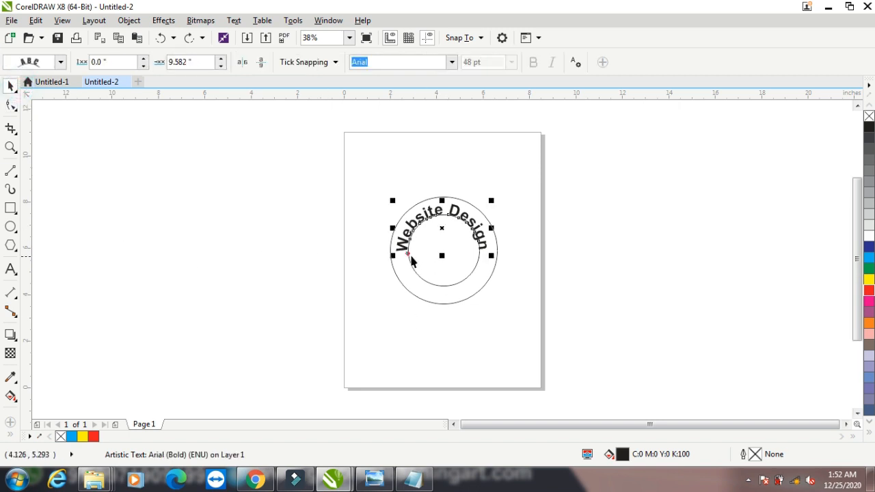
{"action": "left_click_drag", "start_coordinate": [409, 254], "coordinate": [484, 256]}
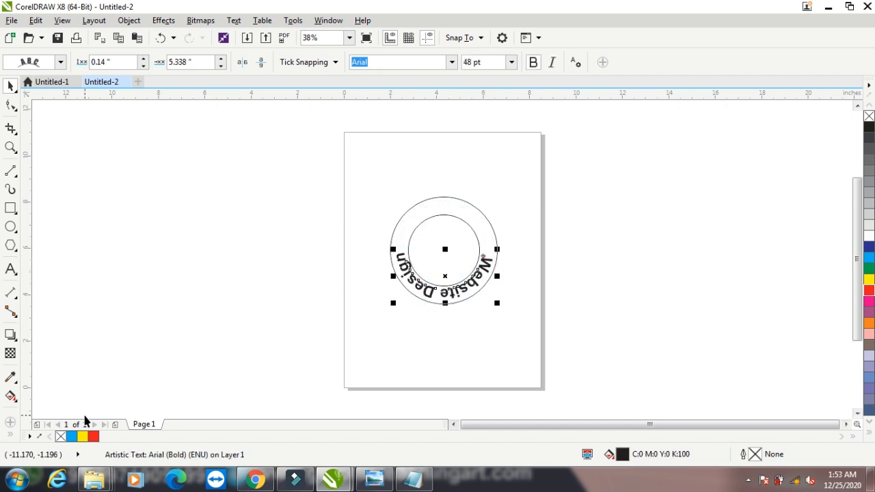
{"action": "left_click", "coordinate": [242, 62]}
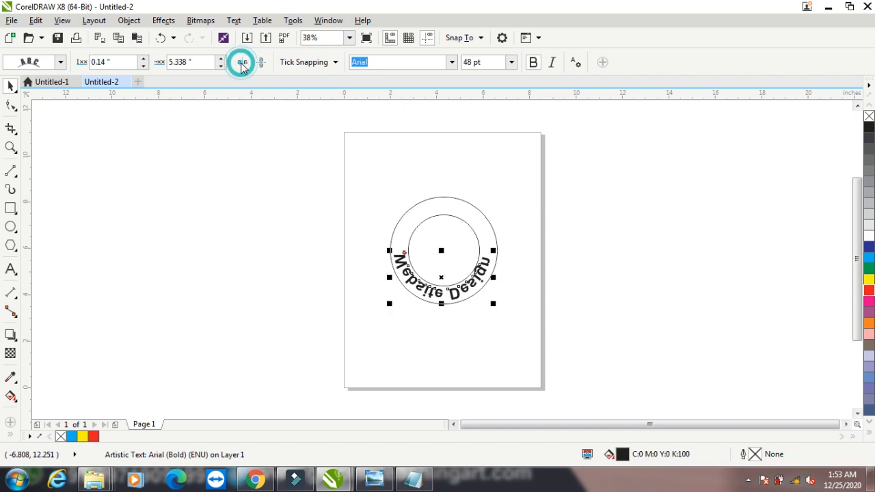
{"action": "left_click", "coordinate": [260, 63]}
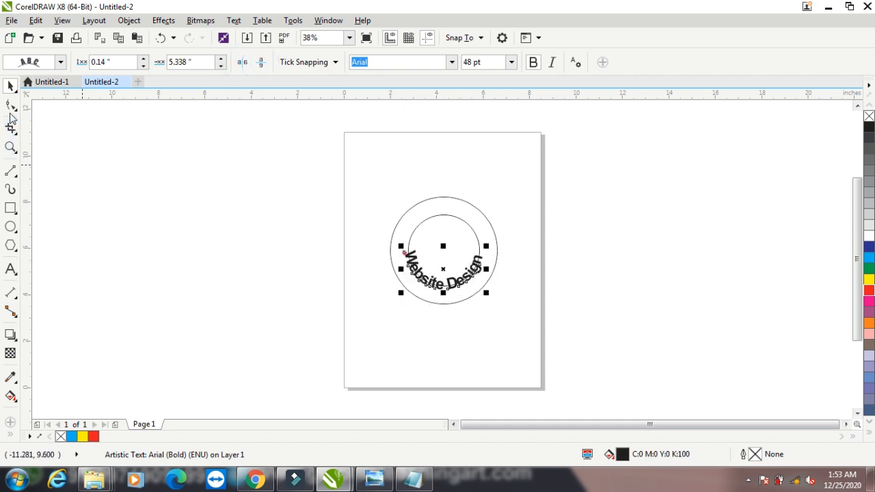
Widen the letter spacing of the lower-arc "Website Design" text with the Shape tool.
{"action": "left_click", "coordinate": [11, 104]}
{"action": "left_click_drag", "start_coordinate": [488, 296], "coordinate": [491, 294]}
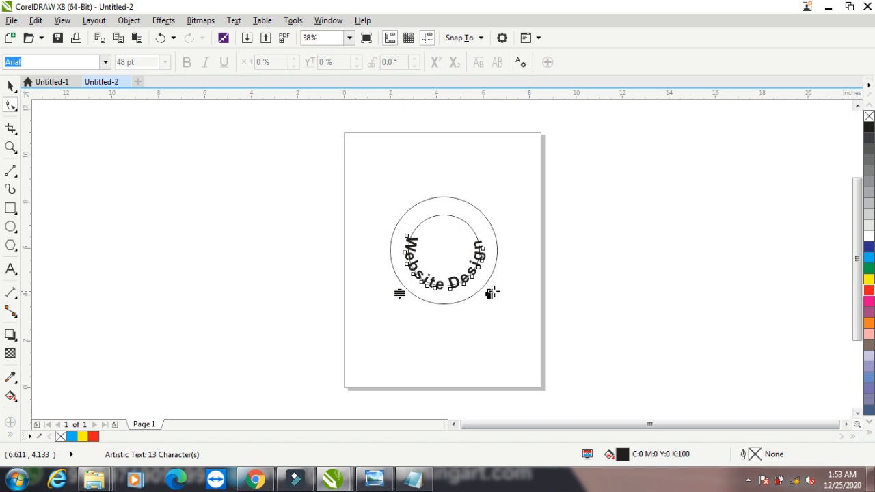
{"action": "left_click", "coordinate": [10, 86]}
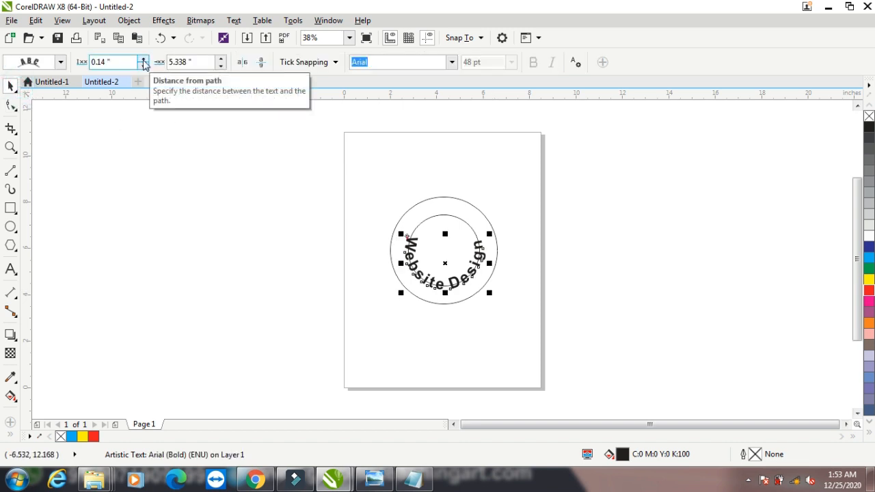
Try increasing the text's offset along the path in small increments and return it to 5.338 inches.
{"action": "left_click", "coordinate": [222, 59]}
{"action": "left_click", "coordinate": [221, 59]}
{"action": "left_click", "coordinate": [222, 60]}
{"action": "left_click", "coordinate": [221, 66]}
{"action": "left_click", "coordinate": [221, 65]}
{"action": "left_click", "coordinate": [221, 66]}
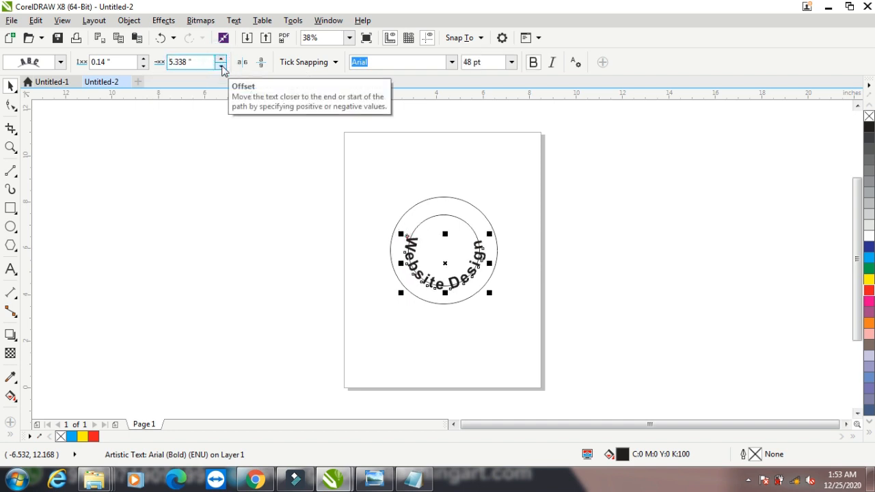
Increase the text's distance from the path to 0.44 inch and recentre it on the lower arc between the two circles.
{"action": "left_click", "coordinate": [142, 59]}
{"action": "left_click", "coordinate": [143, 59]}
{"action": "left_click", "coordinate": [142, 59]}
{"action": "left_click", "coordinate": [143, 59]}
{"action": "left_click", "coordinate": [143, 60]}
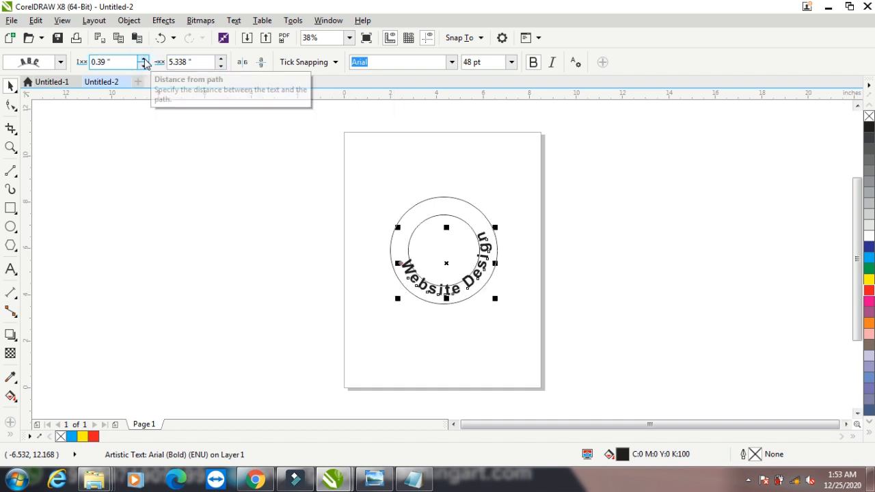
{"action": "left_click", "coordinate": [143, 60]}
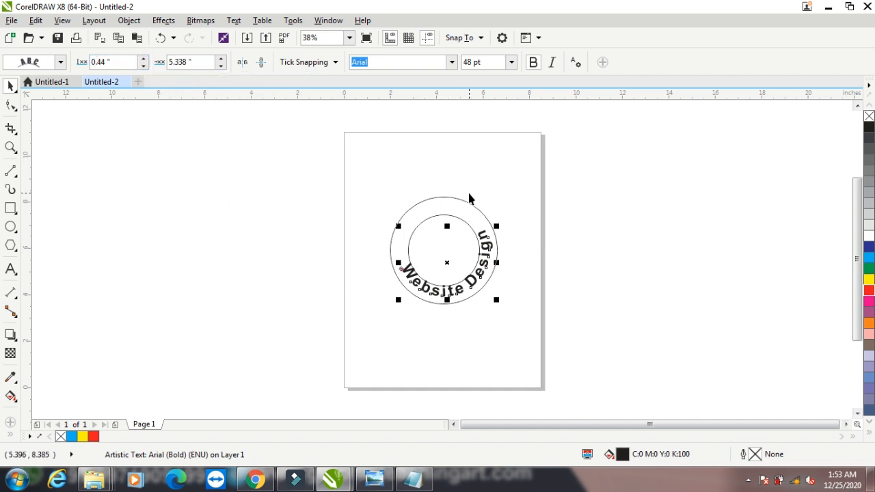
{"action": "left_click_drag", "start_coordinate": [402, 268], "coordinate": [396, 252]}
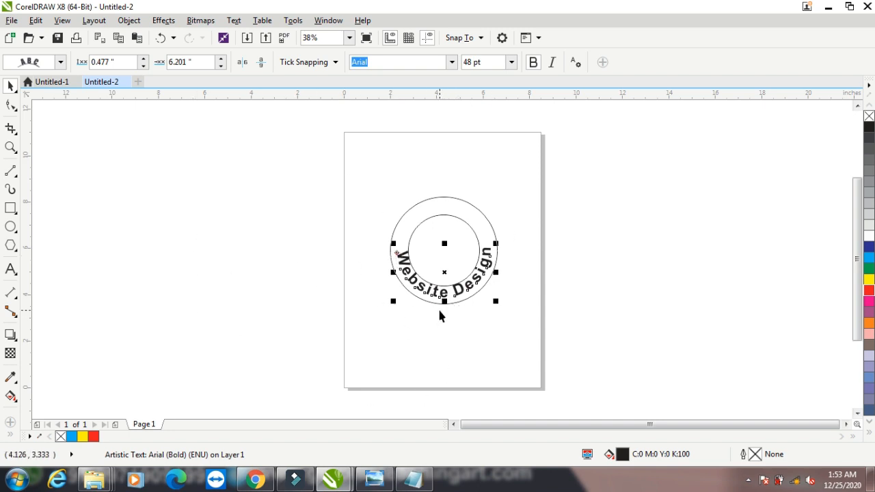
Try the second text orientation style on the curved text and return to the first style.
{"action": "left_click", "coordinate": [60, 61]}
{"action": "left_click", "coordinate": [45, 104]}
{"action": "left_click", "coordinate": [60, 61]}
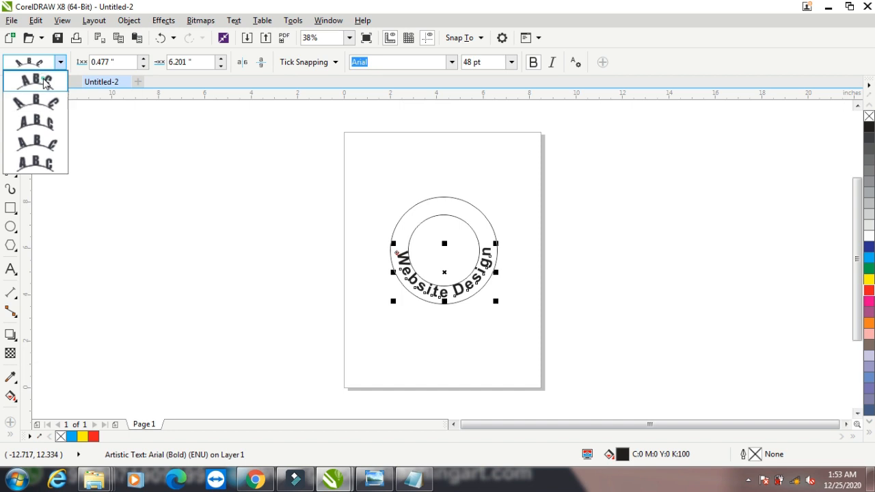
{"action": "left_click", "coordinate": [41, 81]}
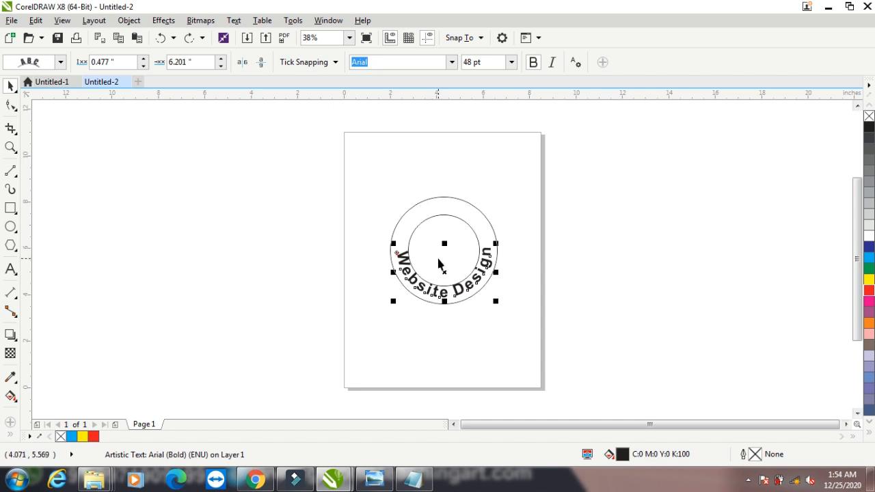
Try converting the curved "Website Design" text to curves and selecting it.
{"action": "key", "text": "ctrl+q"}
{"action": "left_click", "coordinate": [636, 217]}
{"action": "left_click", "coordinate": [485, 267]}
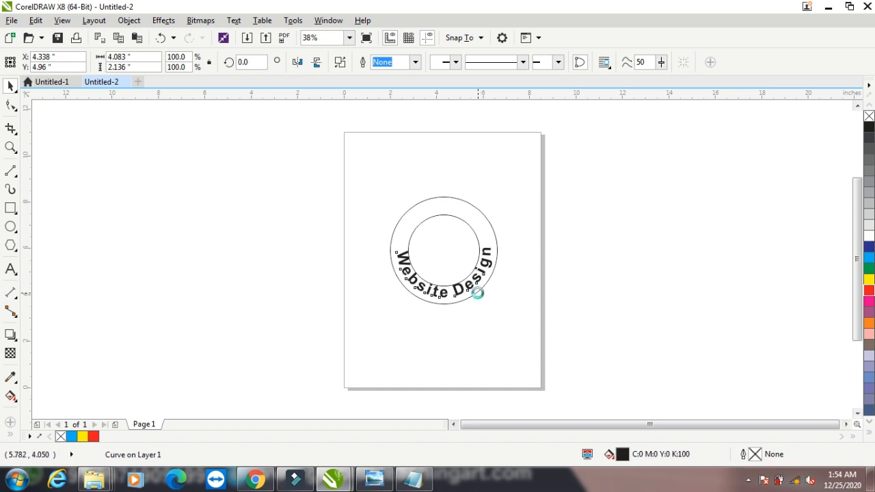
{"action": "left_click", "coordinate": [479, 299]}
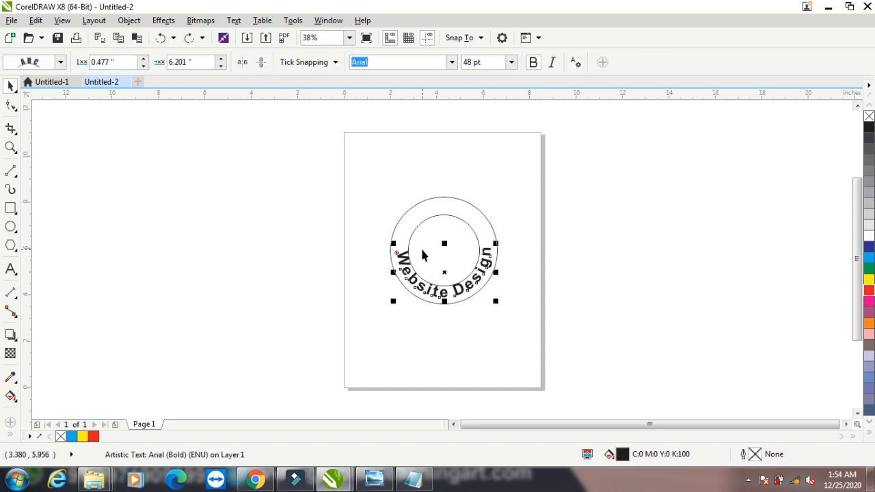
Delete the "Website Design" text from the ring between the circles.
{"action": "key", "text": "ctrl+b"}
{"action": "key", "text": "Up"}
{"action": "key", "text": "Up"}
{"action": "key", "text": "Up"}
{"action": "key", "text": "Up"}
{"action": "key", "text": "Up"}
{"action": "key", "text": "Up"}
{"action": "key", "text": "Left"}
{"action": "key", "text": "Left"}
{"action": "key", "text": "Left"}
{"action": "key", "text": "Delete"}
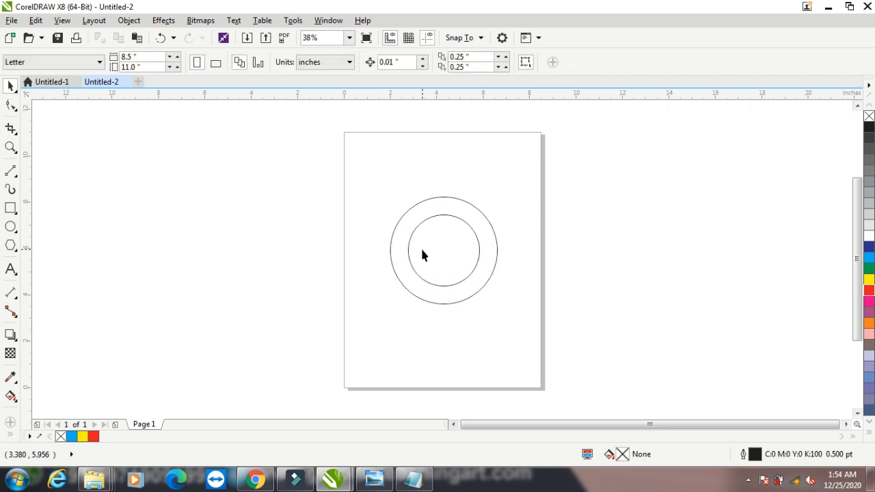
Add the artistic text "GRAPHIC DESIGN" in the empty area beside the page.
{"action": "left_click", "coordinate": [11, 270]}
{"action": "left_click", "coordinate": [112, 202]}
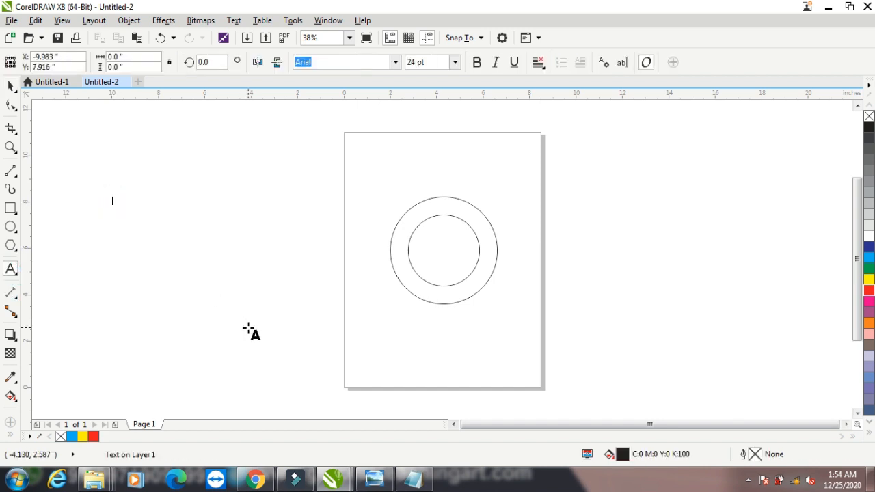
{"action": "type", "text": "GRAPHIC DESIGN"}
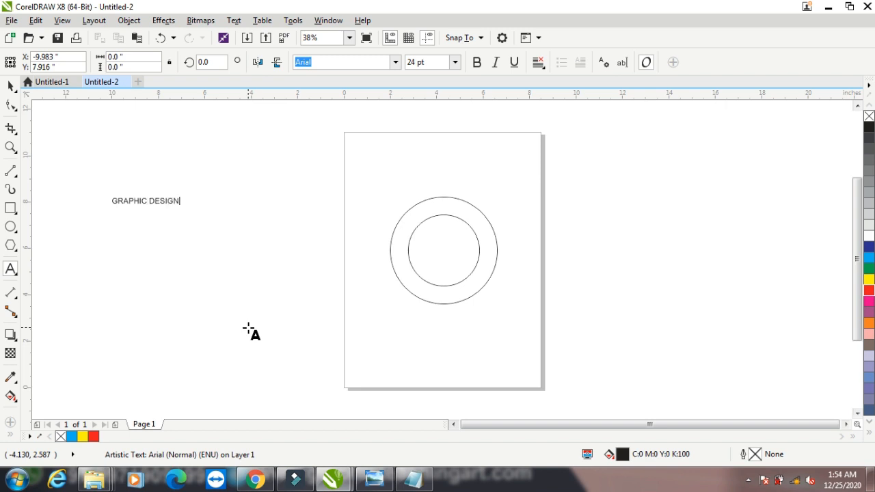
{"action": "left_click", "coordinate": [8, 85]}
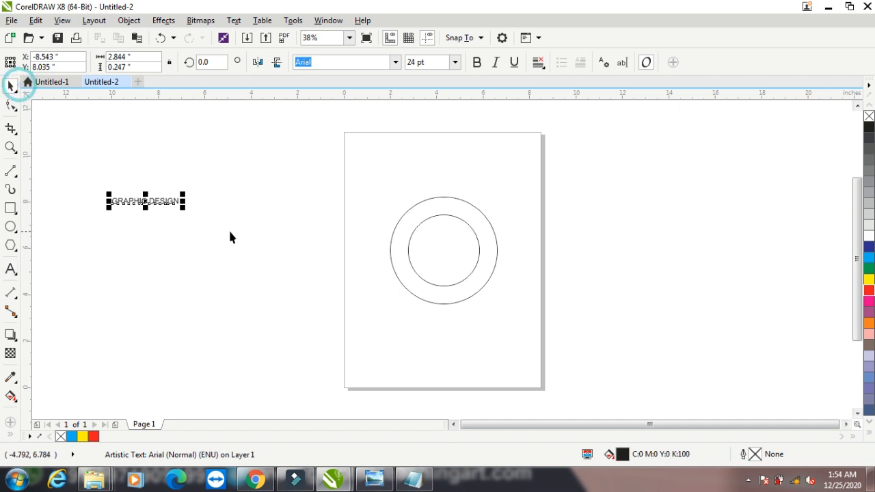
Enlarge the "GRAPHIC DESIGN" text to about 42 pt and move the inner circle off the page, opposite the text.
{"action": "left_click_drag", "start_coordinate": [183, 205], "coordinate": [240, 235]}
{"action": "left_click_drag", "start_coordinate": [416, 272], "coordinate": [605, 274]}
Fit the "GRAPHIC DESIGN" text to the path of the large circle, centred over its upper arc.
{"action": "left_click", "coordinate": [193, 214]}
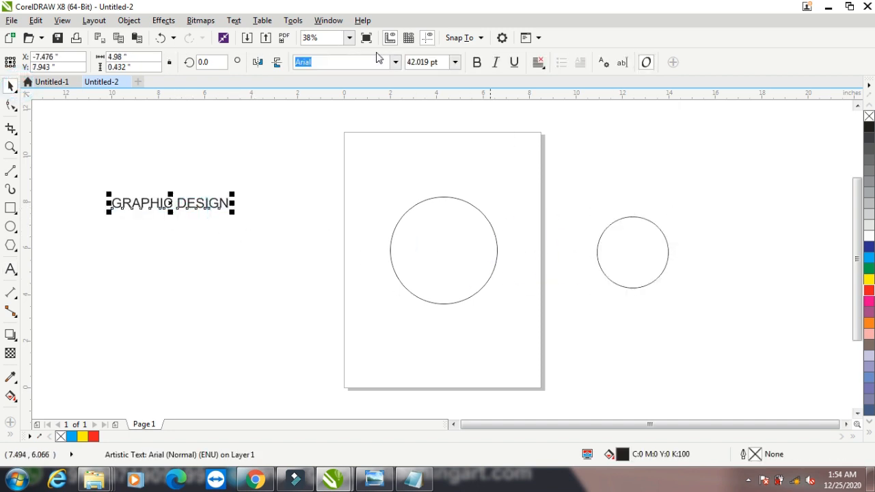
{"action": "left_click", "coordinate": [234, 21]}
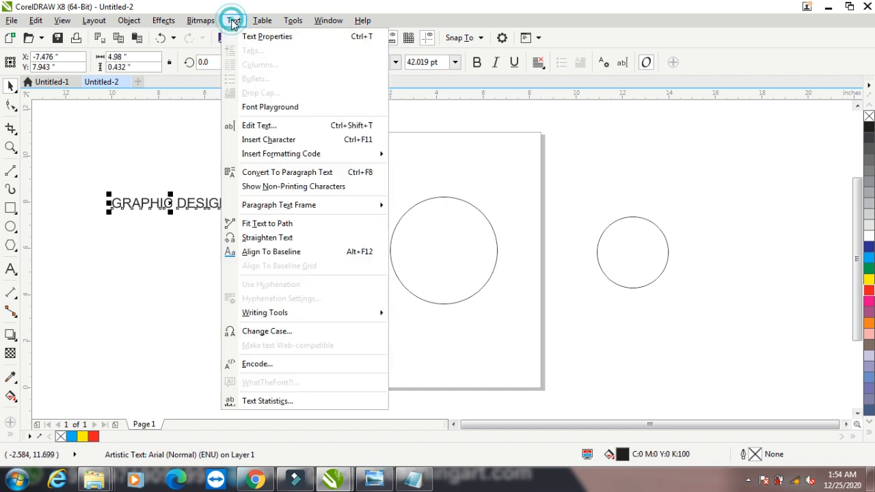
{"action": "left_click", "coordinate": [267, 224]}
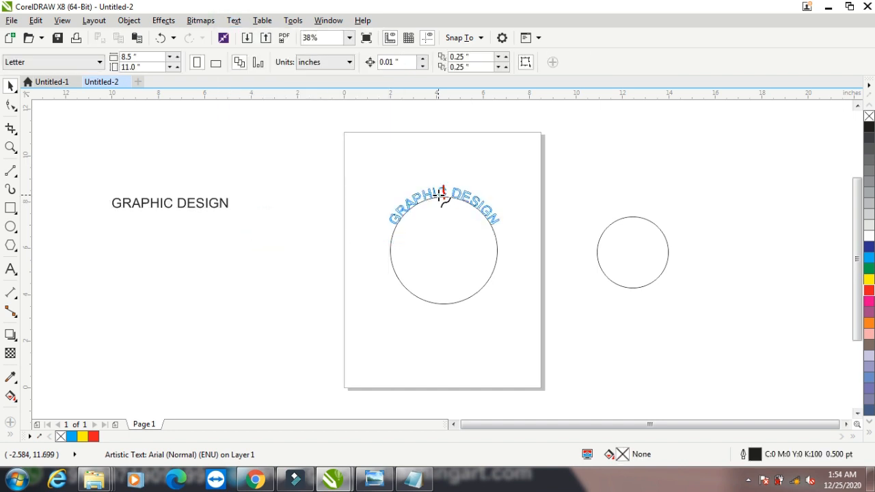
{"action": "left_click", "coordinate": [443, 193]}
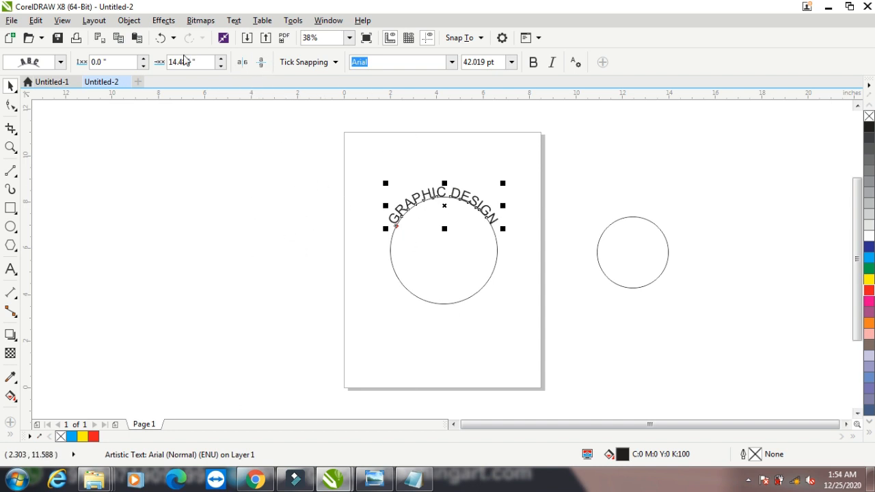
Increase the text's distance from the path to 0.2 inch and recentre it above the circle at about 0.375 inch.
{"action": "left_click", "coordinate": [143, 60]}
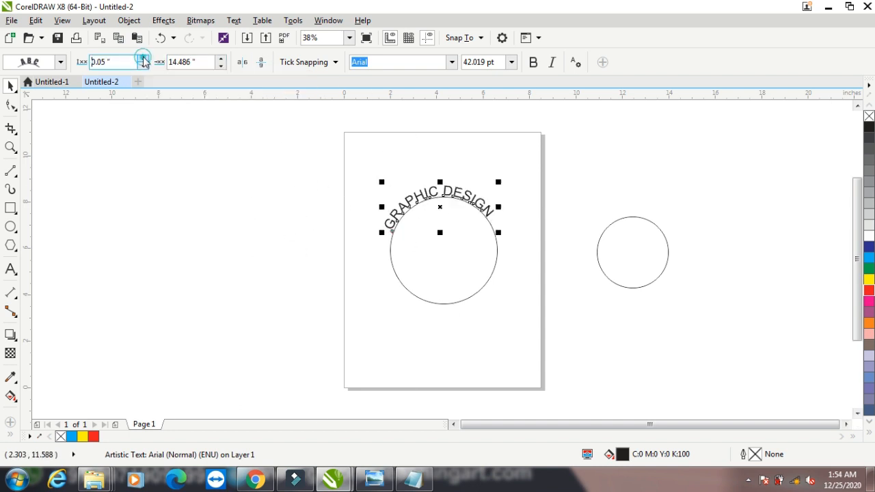
{"action": "left_click", "coordinate": [144, 59]}
{"action": "left_click", "coordinate": [143, 58]}
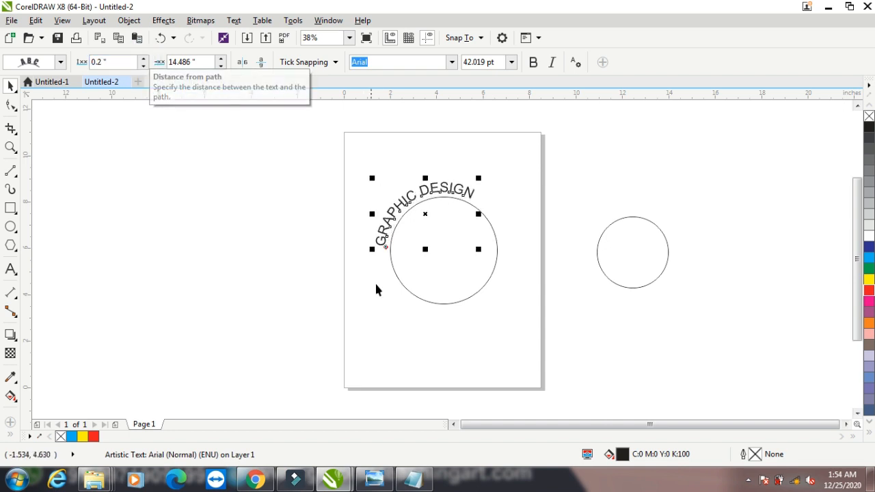
{"action": "left_click_drag", "start_coordinate": [386, 247], "coordinate": [398, 208]}
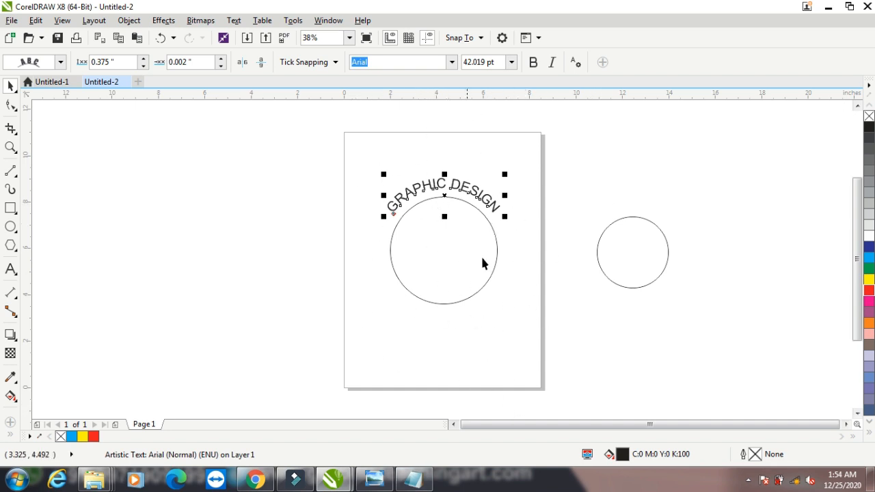
Undo the repositioning, the path distance changes and the fitting of the "GRAPHIC DESIGN" text to the large circle.
{"action": "left_click", "coordinate": [233, 20]}
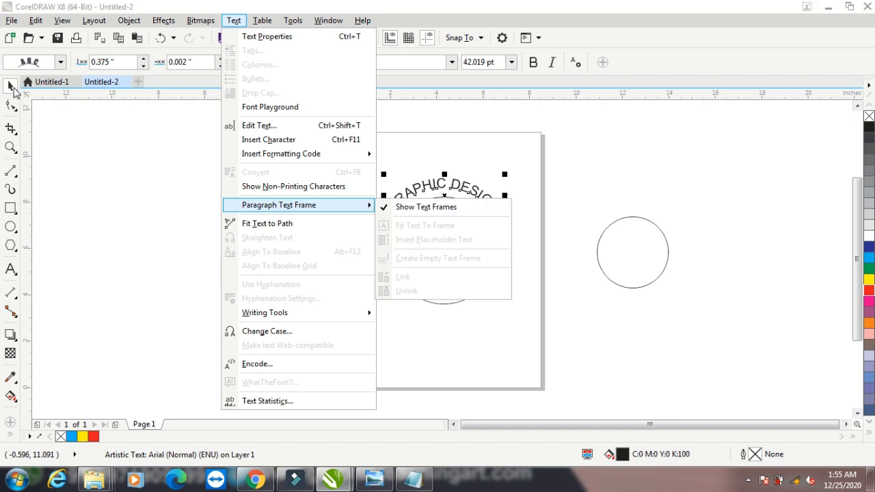
{"action": "left_click", "coordinate": [15, 86]}
{"action": "key", "text": "ctrl+z"}
{"action": "key", "text": "ctrl+z"}
{"action": "key", "text": "ctrl+z"}
{"action": "key", "text": "ctrl+z"}
{"action": "key", "text": "ctrl+z"}
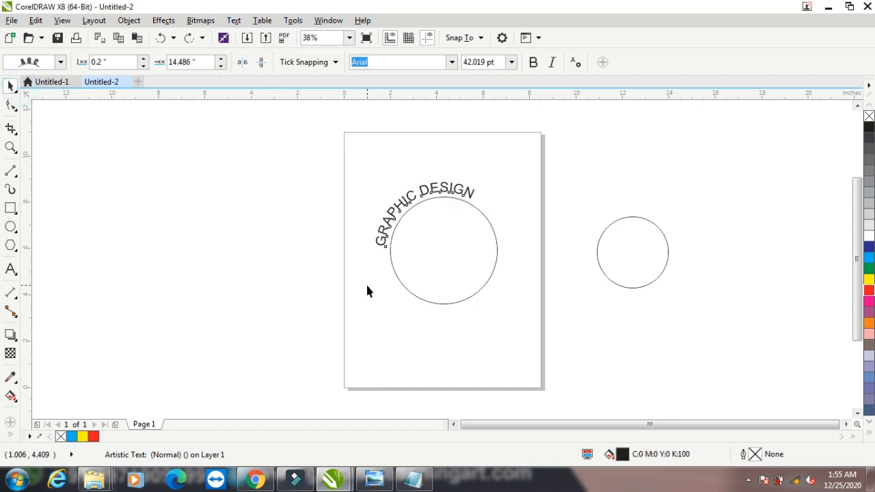
{"action": "key", "text": "ctrl+z"}
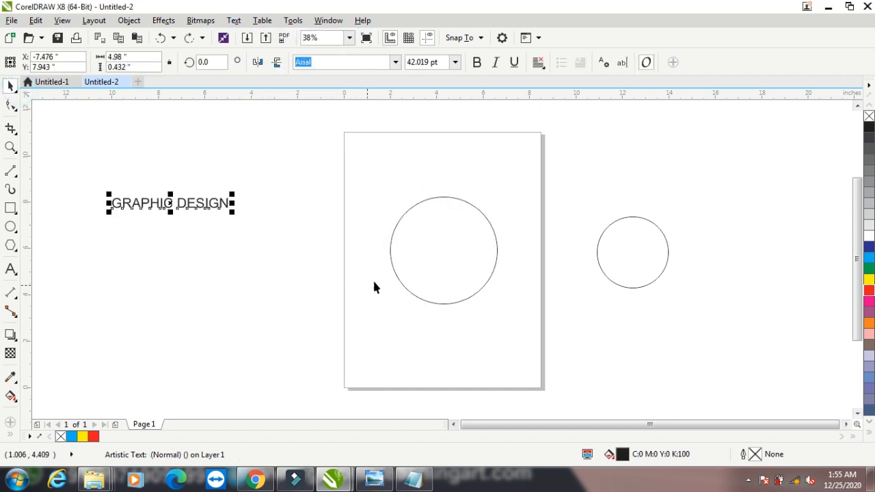
Delete both circles and place a copy of the "GRAPHIC DESIGN" text in the upper part of the page.
{"action": "left_click", "coordinate": [473, 229]}
{"action": "left_click", "coordinate": [610, 268], "text": "shift"}
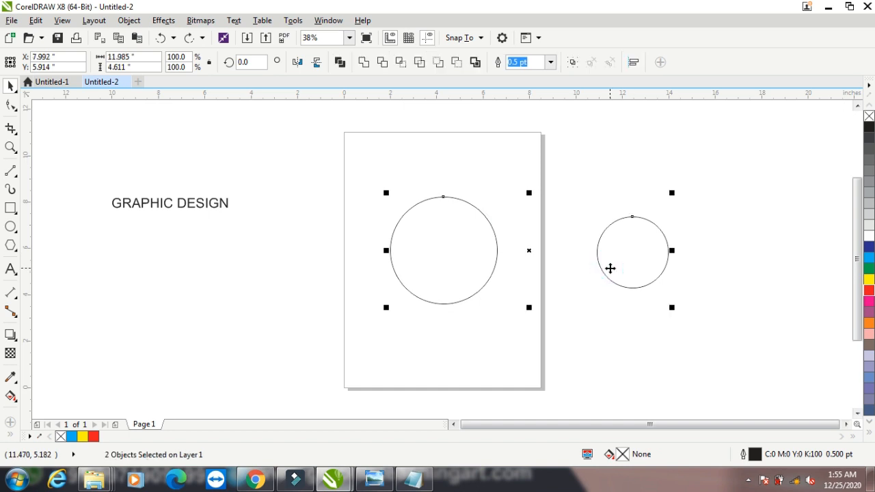
{"action": "key", "text": "Delete"}
{"action": "left_click_drag", "start_coordinate": [195, 208], "coordinate": [462, 212]}
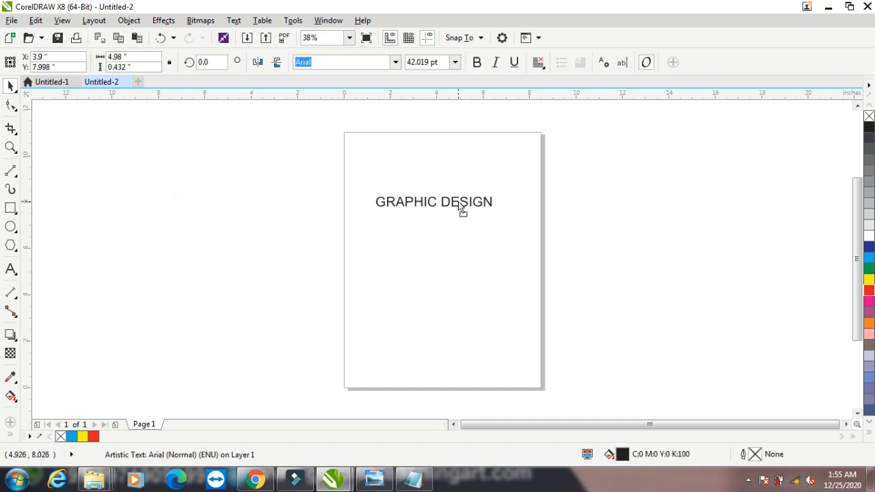
{"action": "right_click", "coordinate": [459, 203]}
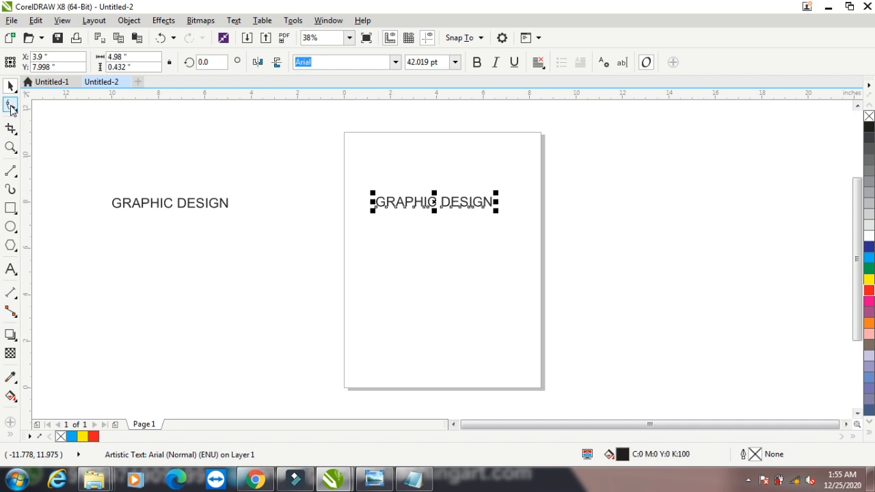
Shift the R in the page's "GRAPHIC DESIGN" text down about 454% with the Shape tool, and straighten the text.
{"action": "left_click", "coordinate": [10, 106]}
{"action": "left_click_drag", "start_coordinate": [387, 207], "coordinate": [376, 273]}
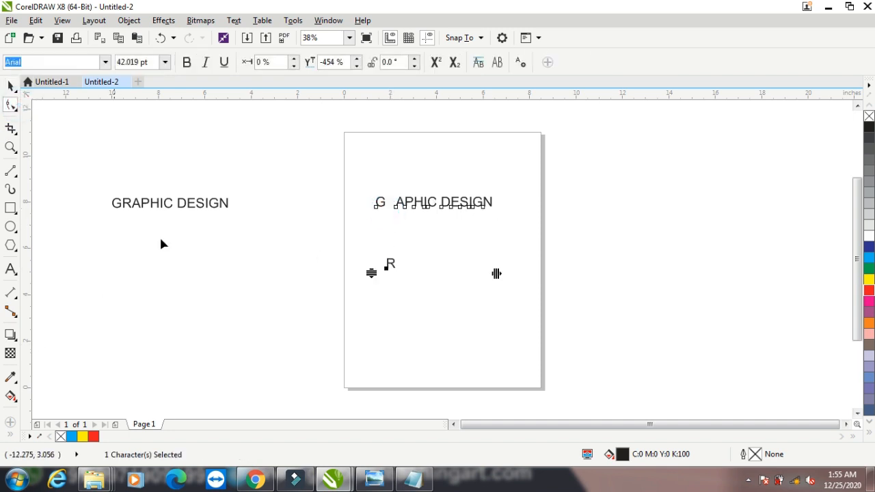
{"action": "left_click", "coordinate": [234, 22]}
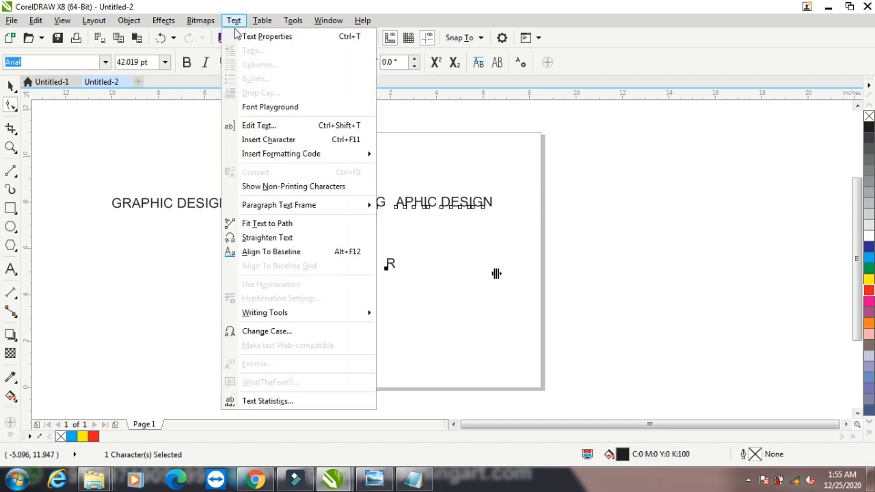
{"action": "left_click", "coordinate": [276, 238]}
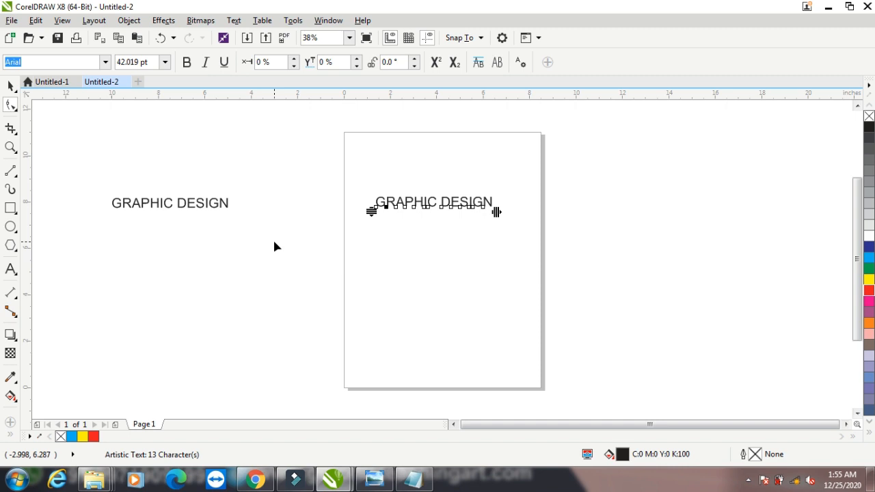
Add a single letter "R" below the page's text, enlarge it to about 335 pt and rotate it to about 340 degrees.
{"action": "left_click", "coordinate": [10, 268]}
{"action": "left_click", "coordinate": [404, 283]}
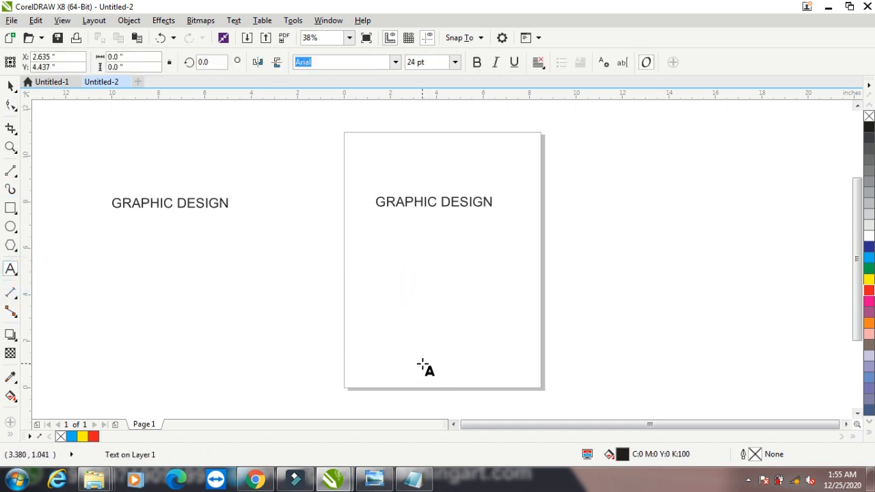
{"action": "type", "text": "R"}
{"action": "left_click", "coordinate": [10, 86]}
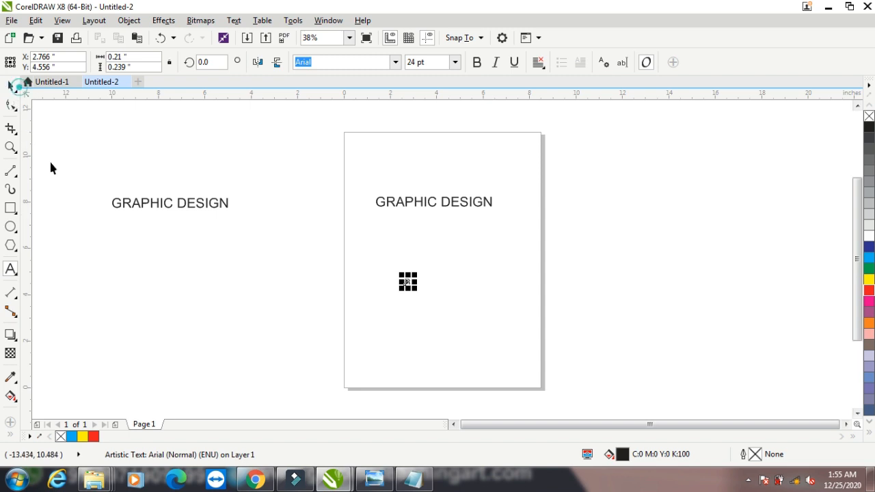
{"action": "left_click_drag", "start_coordinate": [414, 290], "coordinate": [478, 358]}
{"action": "left_click", "coordinate": [441, 318]}
{"action": "left_click_drag", "start_coordinate": [483, 271], "coordinate": [505, 287]}
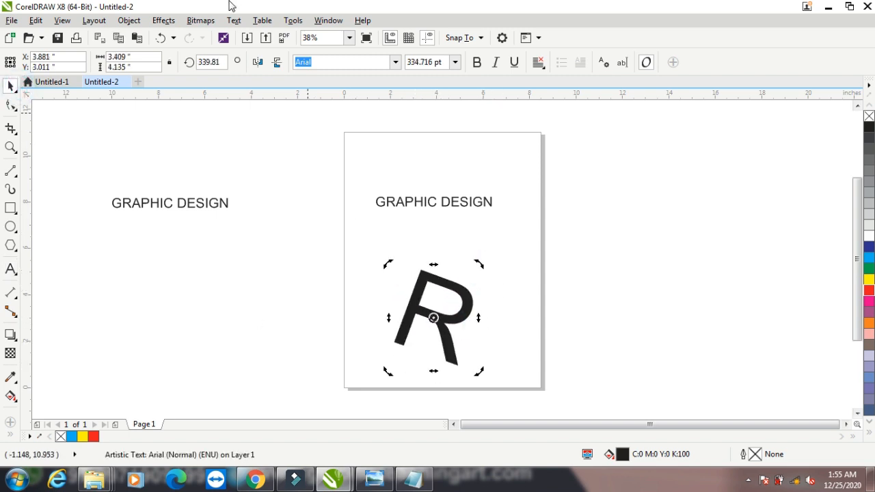
Try to straighten the rotated R with Straighten Text, and move it off the page below the original "GRAPHIC DESIGN" text.
{"action": "left_click", "coordinate": [233, 21]}
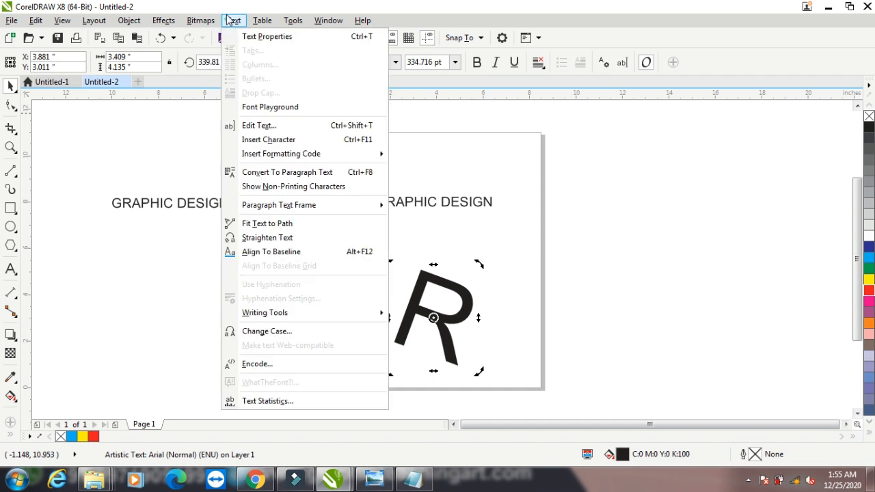
{"action": "left_click", "coordinate": [275, 238]}
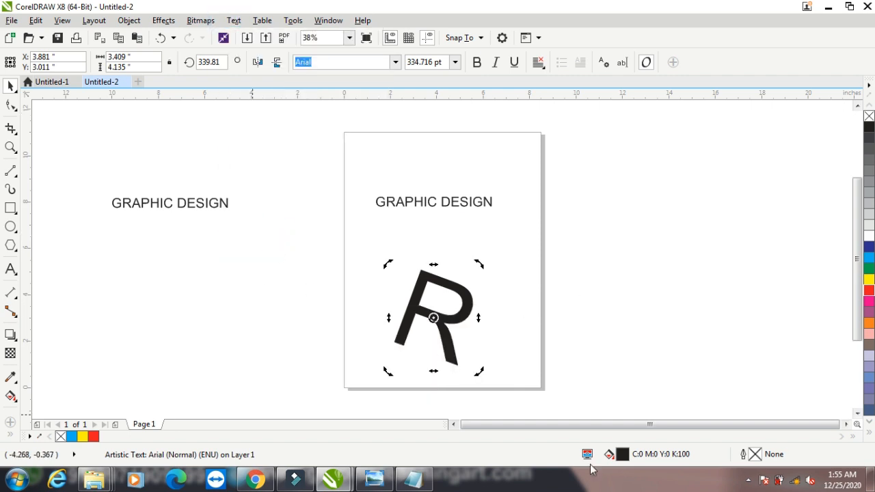
{"action": "left_click", "coordinate": [11, 91]}
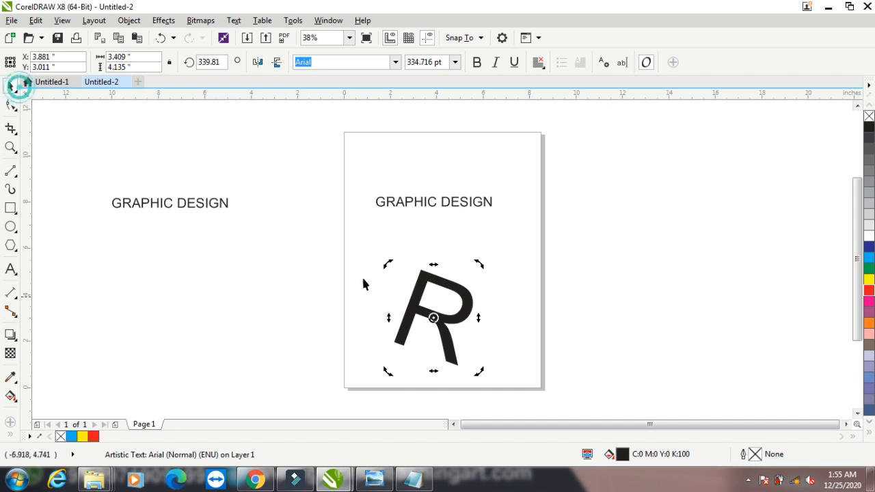
{"action": "left_click_drag", "start_coordinate": [419, 285], "coordinate": [275, 308]}
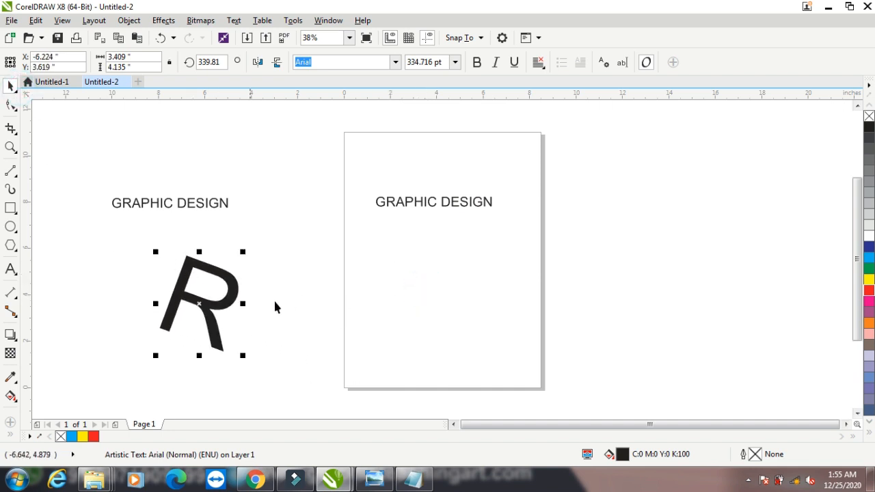
Shift the A in the page's "GRAPHIC DESIGN" text about 99% left and 454% down, and straighten the text.
{"action": "left_click", "coordinate": [392, 205]}
{"action": "left_click", "coordinate": [10, 105]}
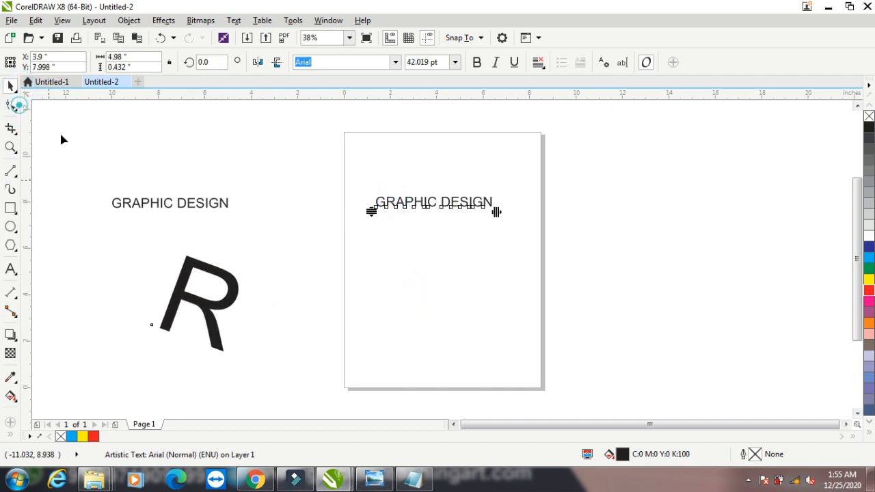
{"action": "left_click_drag", "start_coordinate": [398, 207], "coordinate": [383, 267]}
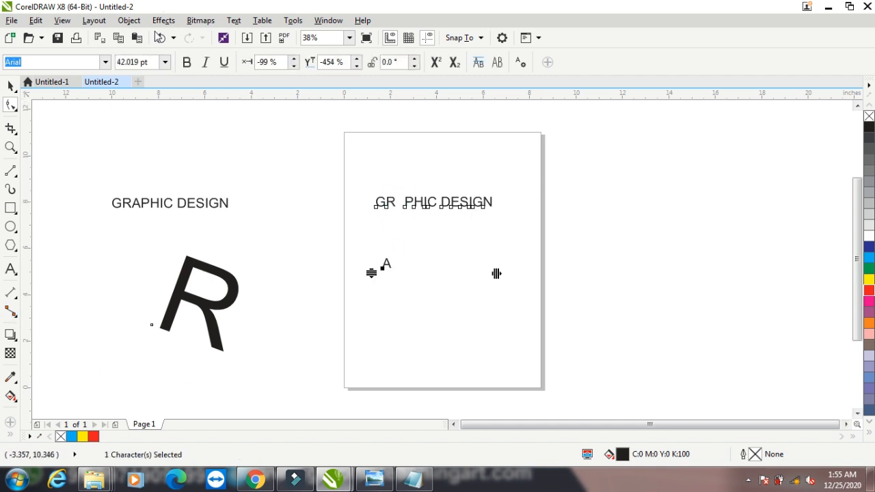
{"action": "left_click", "coordinate": [234, 20]}
{"action": "left_click", "coordinate": [279, 240]}
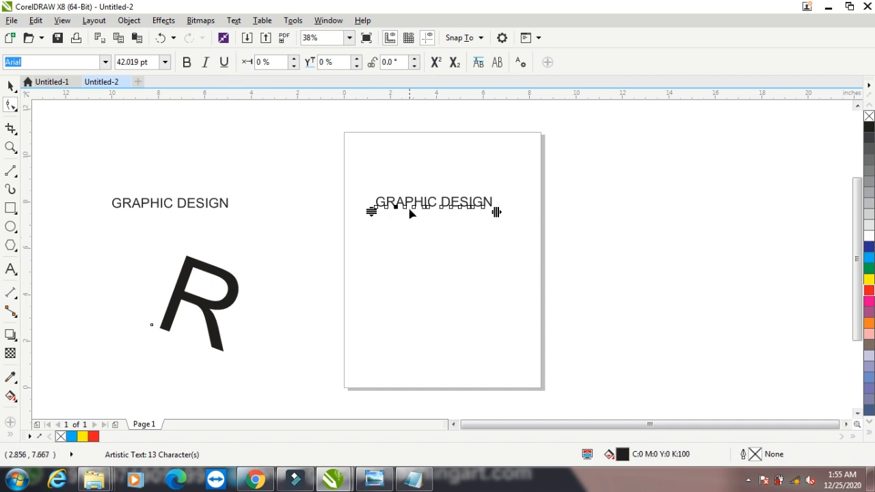
Shift the P in the page's "GRAPHIC DESIGN" text straight down by about 445%, and straighten the text.
{"action": "left_click_drag", "start_coordinate": [407, 211], "coordinate": [406, 264]}
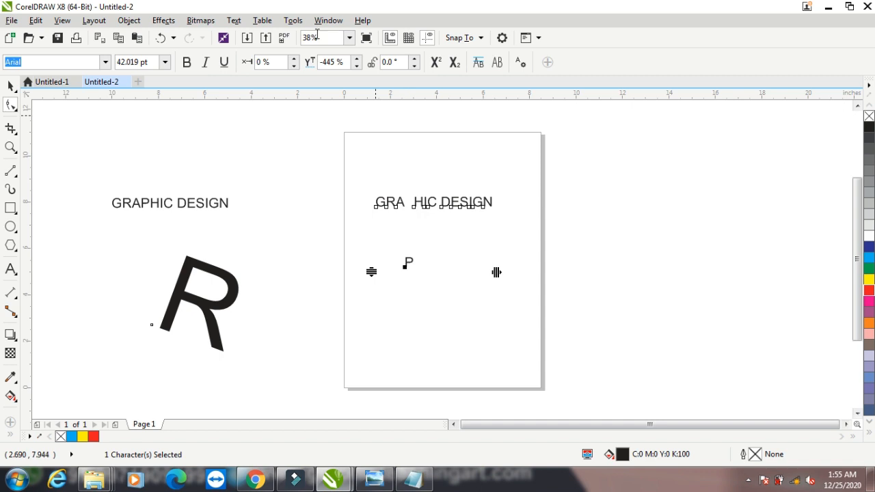
{"action": "left_click", "coordinate": [232, 21]}
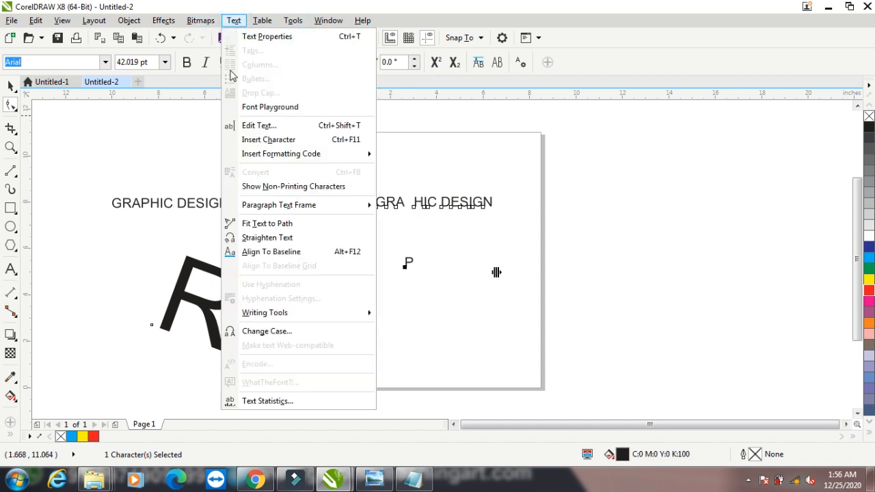
{"action": "left_click", "coordinate": [249, 239]}
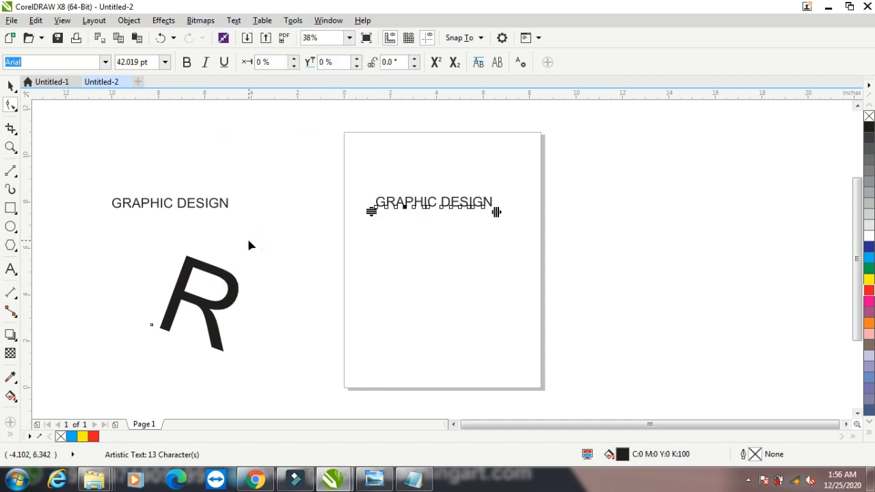
Shift the P in the page's text about 85% left and 539% down, and align the text to its baseline.
{"action": "left_click", "coordinate": [233, 21]}
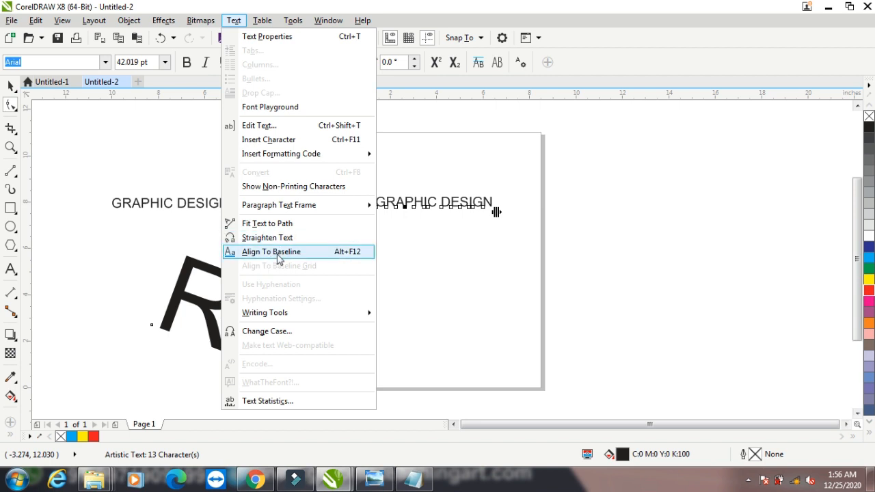
{"action": "left_click", "coordinate": [446, 234]}
{"action": "left_click_drag", "start_coordinate": [405, 207], "coordinate": [395, 279]}
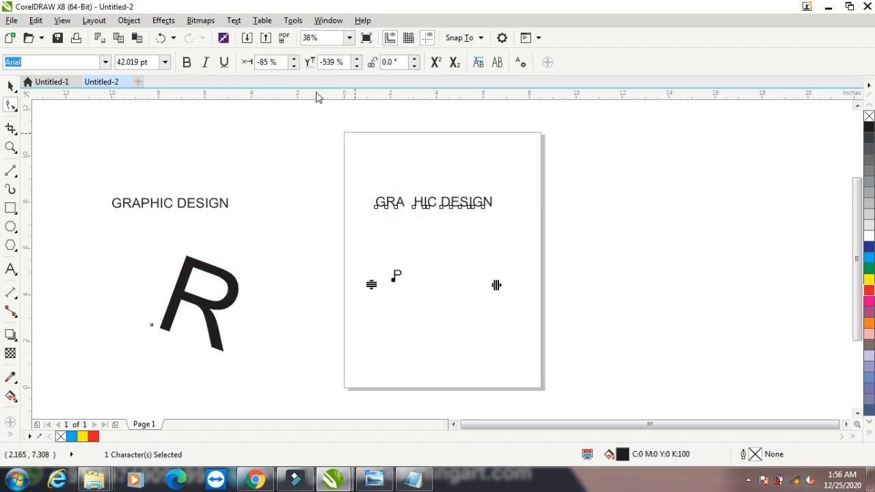
{"action": "left_click", "coordinate": [234, 21]}
{"action": "left_click", "coordinate": [286, 255]}
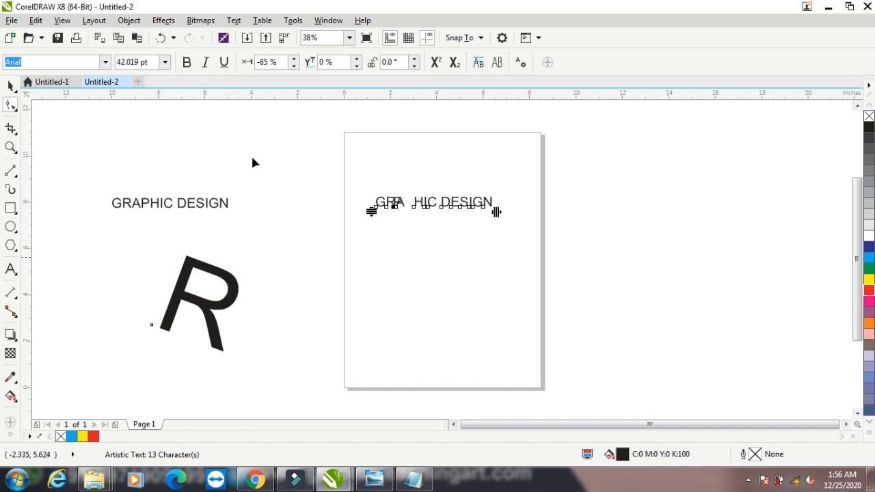
{"action": "left_click", "coordinate": [233, 21]}
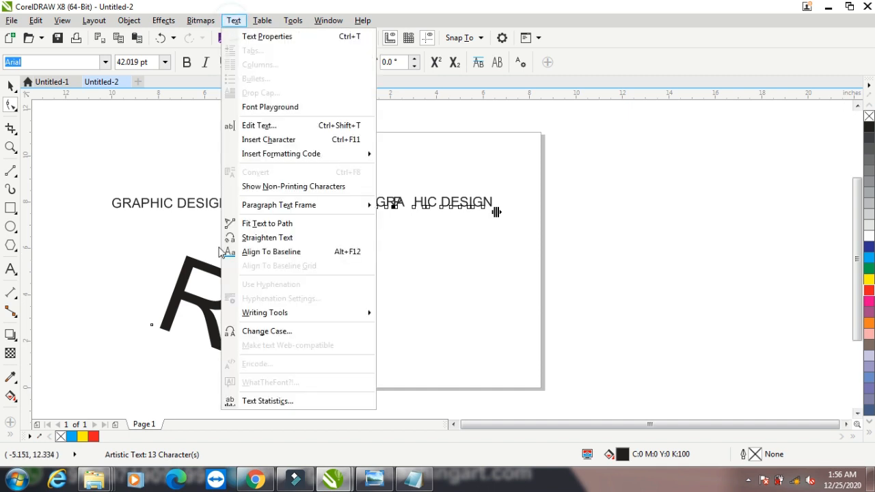
{"action": "left_click", "coordinate": [11, 88]}
Switch to the Untitled-1 document and enlarge the paragraph text frame to about 5.3 by 2.2 inches.
{"action": "left_click", "coordinate": [45, 82]}
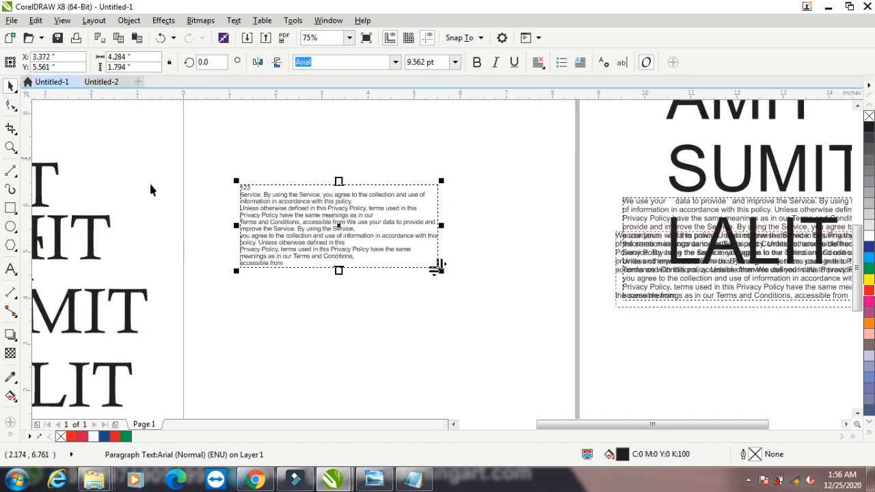
{"action": "left_click", "coordinate": [438, 268]}
{"action": "left_click", "coordinate": [406, 224]}
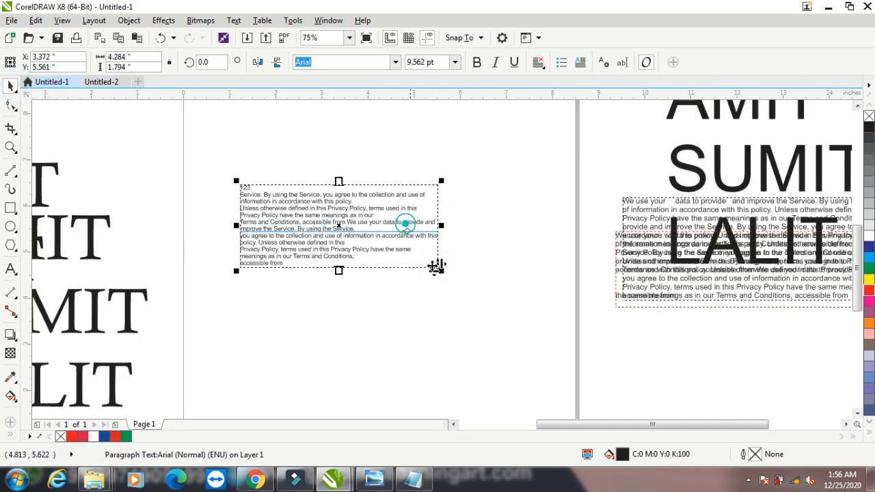
{"action": "left_click_drag", "start_coordinate": [438, 268], "coordinate": [488, 290]}
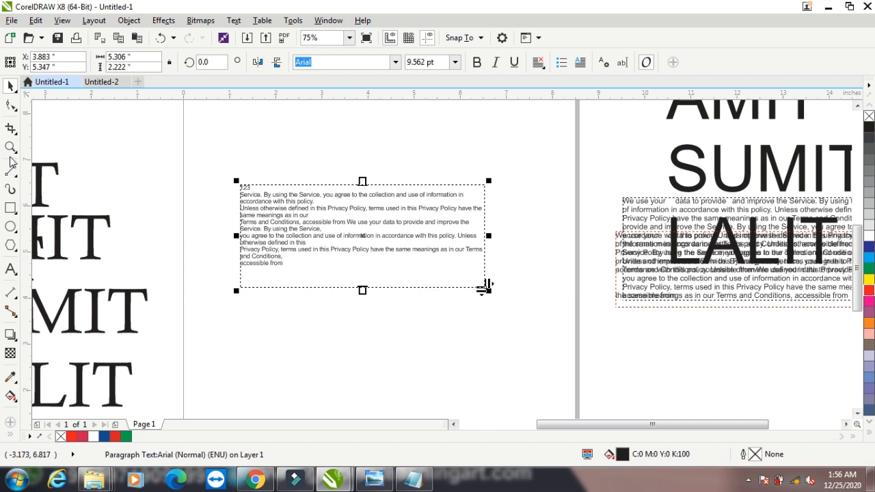
Align the enlarged frame's paragraph text to the baseline grid.
{"action": "left_click", "coordinate": [10, 146]}
{"action": "left_click_drag", "start_coordinate": [239, 178], "coordinate": [506, 306]}
{"action": "left_click", "coordinate": [11, 85]}
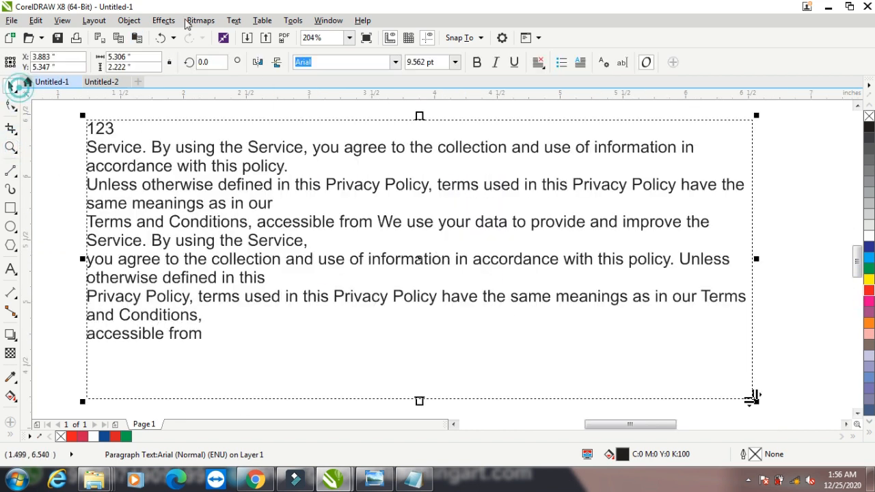
{"action": "left_click", "coordinate": [234, 21]}
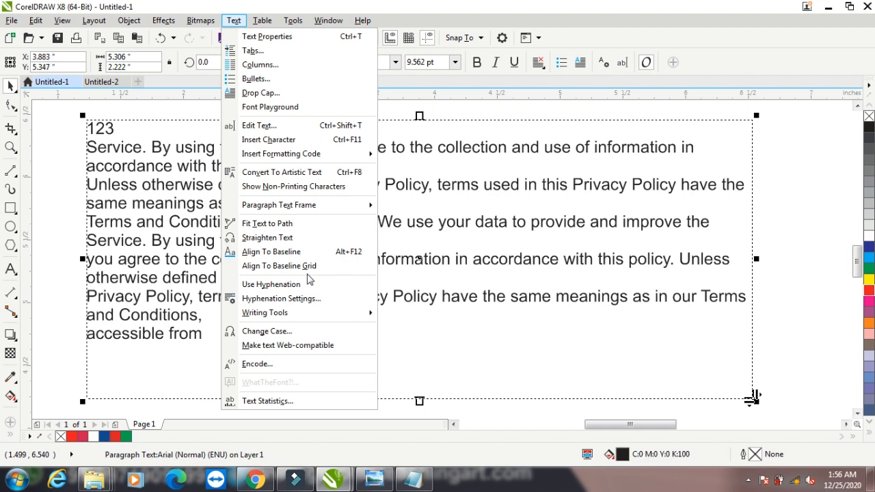
{"action": "left_click", "coordinate": [253, 267]}
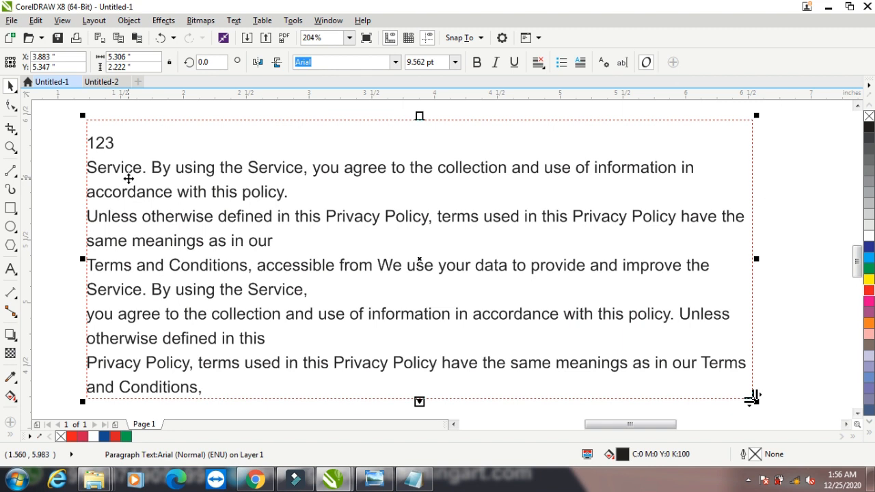
Undo the baseline grid alignment and extend the paragraph frame downward to a height of about 3.1 inches.
{"action": "key", "text": "ctrl+z"}
{"action": "scroll", "coordinate": [200, 210], "scroll_direction": "down", "scroll_amount": 1}
{"action": "left_click_drag", "start_coordinate": [308, 306], "coordinate": [308, 359]}
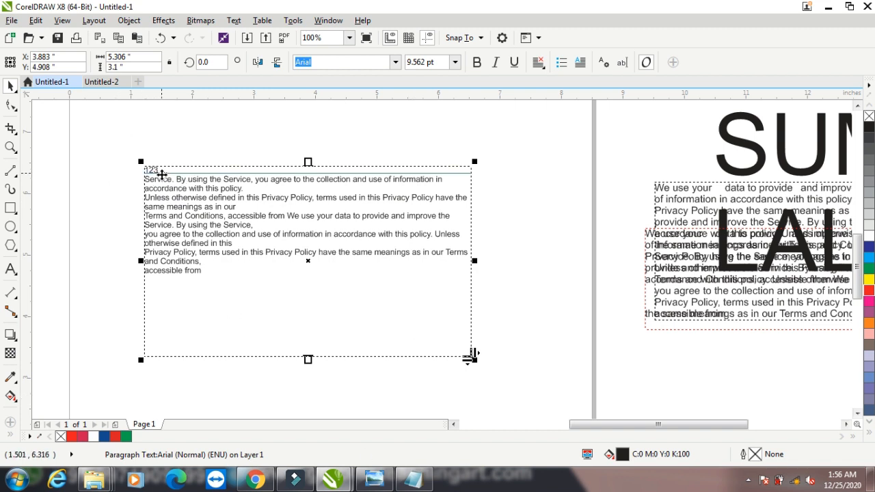
Align the paragraph text in the taller frame to the baseline grid.
{"action": "left_click", "coordinate": [10, 147]}
{"action": "left_click_drag", "start_coordinate": [136, 150], "coordinate": [502, 218]}
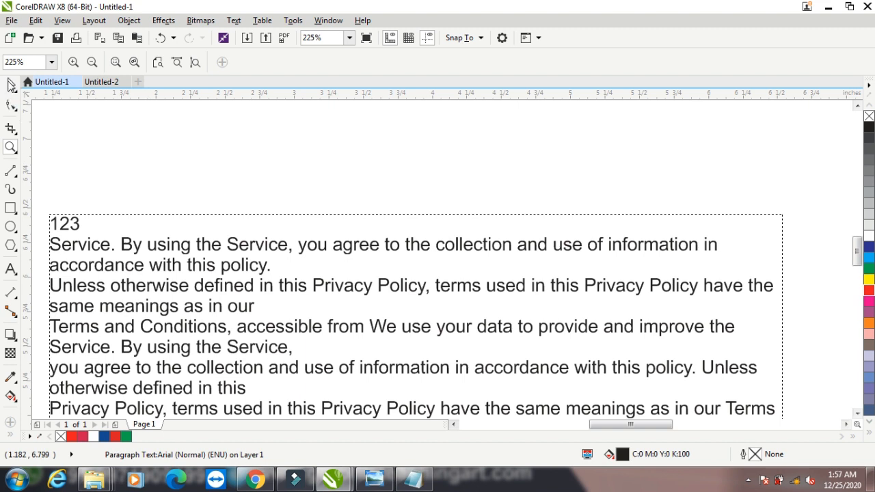
{"action": "left_click", "coordinate": [11, 85]}
{"action": "left_click", "coordinate": [234, 20]}
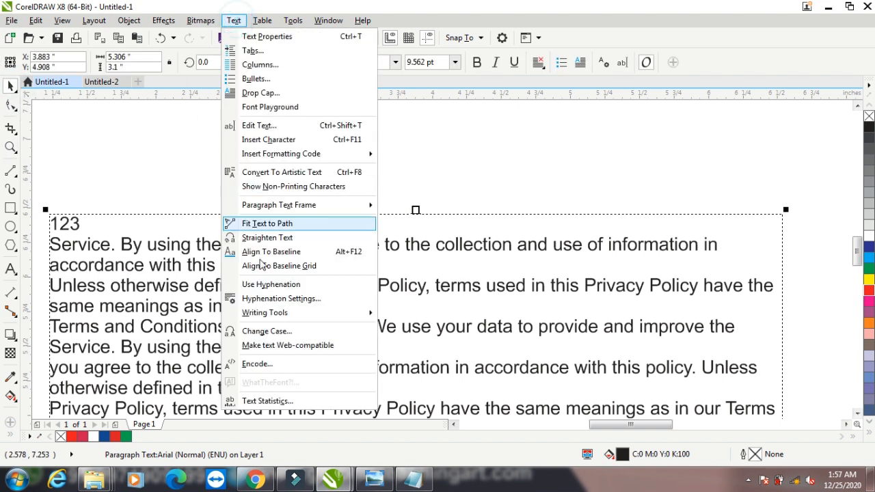
{"action": "left_click", "coordinate": [265, 265]}
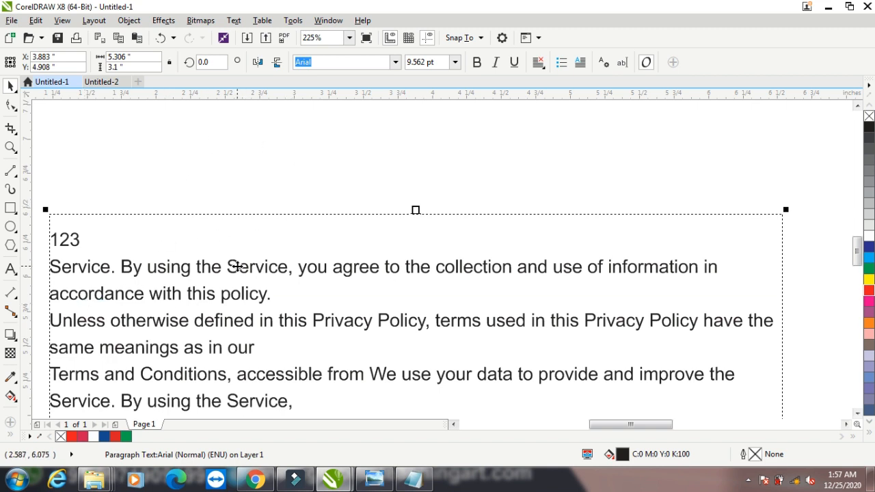
{"action": "left_click", "coordinate": [233, 20]}
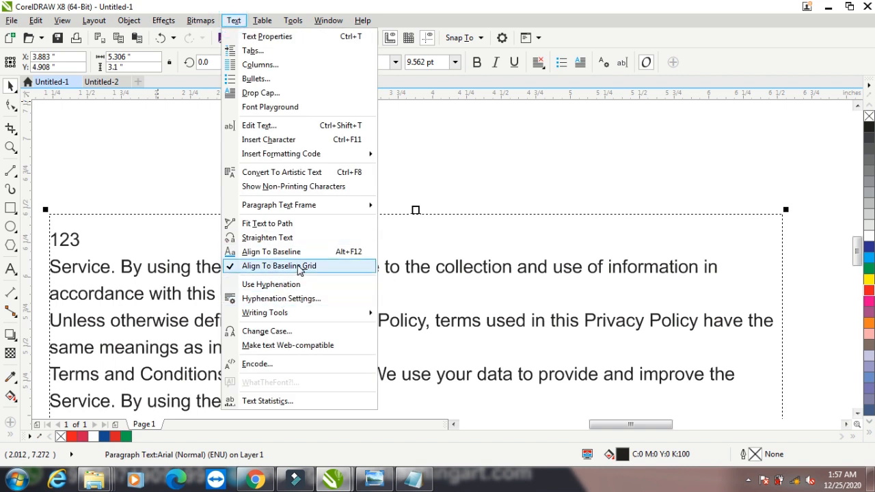
{"action": "left_click", "coordinate": [158, 168]}
{"action": "scroll", "coordinate": [238, 188], "scroll_direction": "down", "scroll_amount": 3}
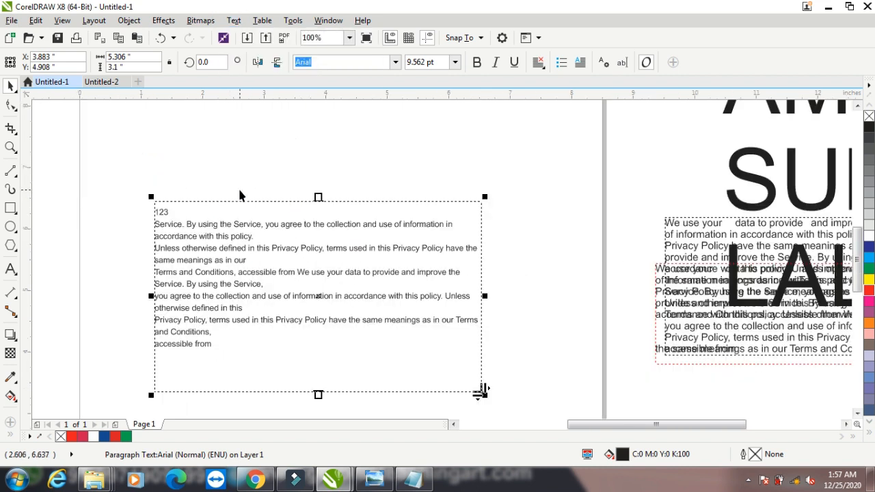
Move the small paragraph frame off the page and place the 12 pt paragraph frame on the page.
{"action": "left_click_drag", "start_coordinate": [256, 231], "coordinate": [584, 333]}
{"action": "left_click", "coordinate": [663, 214]}
{"action": "left_click_drag", "start_coordinate": [663, 214], "coordinate": [373, 183]}
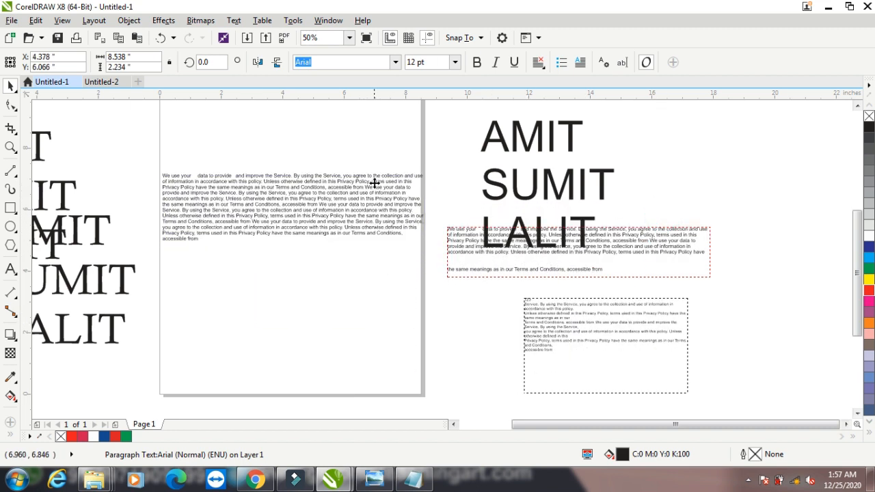
Review the hyphenation settings of the paragraph text on the page.
{"action": "left_click", "coordinate": [10, 147]}
{"action": "left_click_drag", "start_coordinate": [152, 168], "coordinate": [455, 254]}
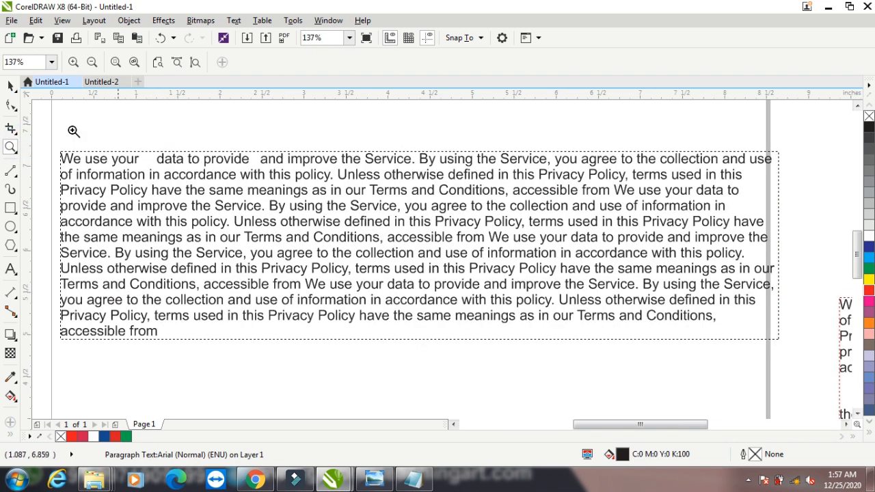
{"action": "left_click", "coordinate": [10, 86]}
{"action": "left_click", "coordinate": [234, 20]}
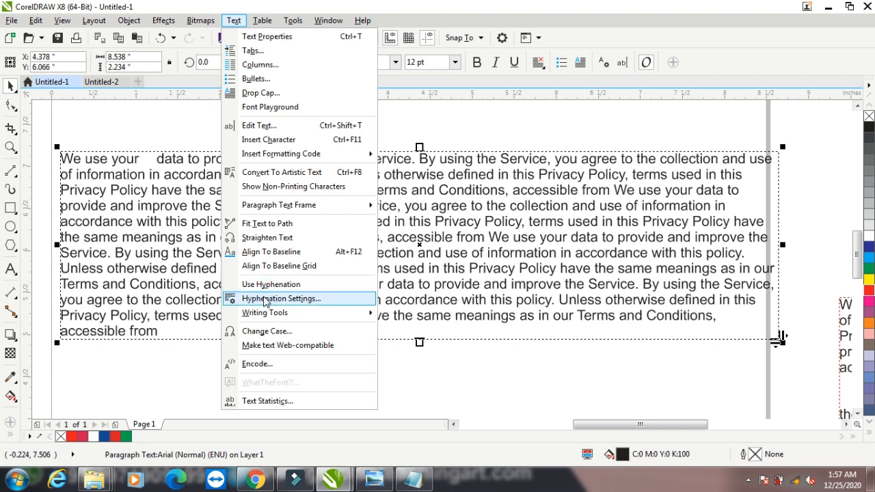
{"action": "left_click", "coordinate": [267, 299]}
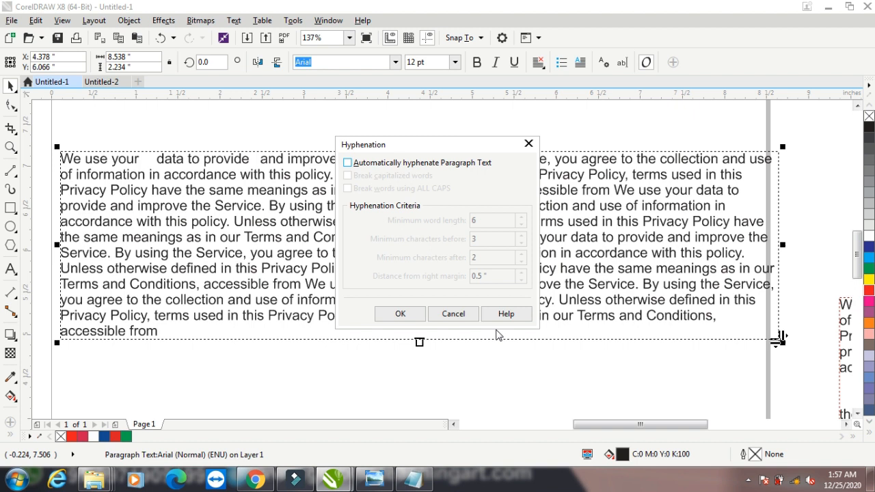
{"action": "left_click", "coordinate": [453, 314]}
Turn on hyphenation for the paragraph text and narrow its frame to about 7.7 inches wide.
{"action": "left_click", "coordinate": [234, 20]}
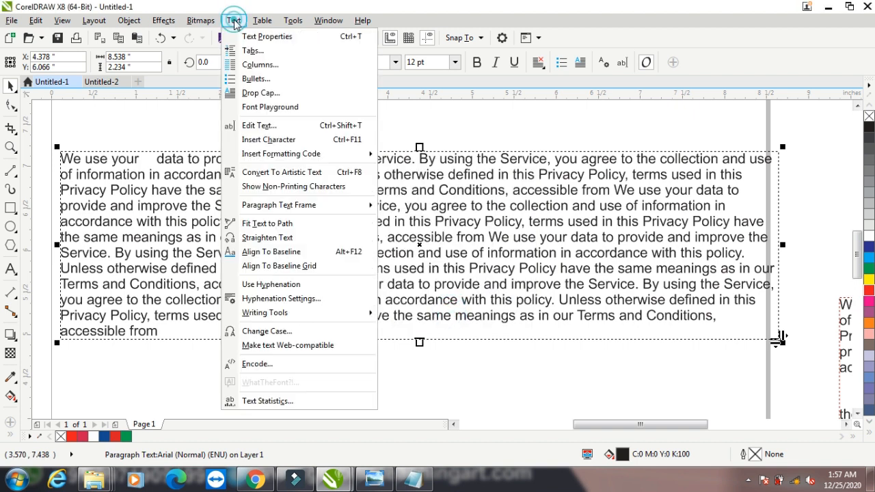
{"action": "left_click", "coordinate": [266, 285]}
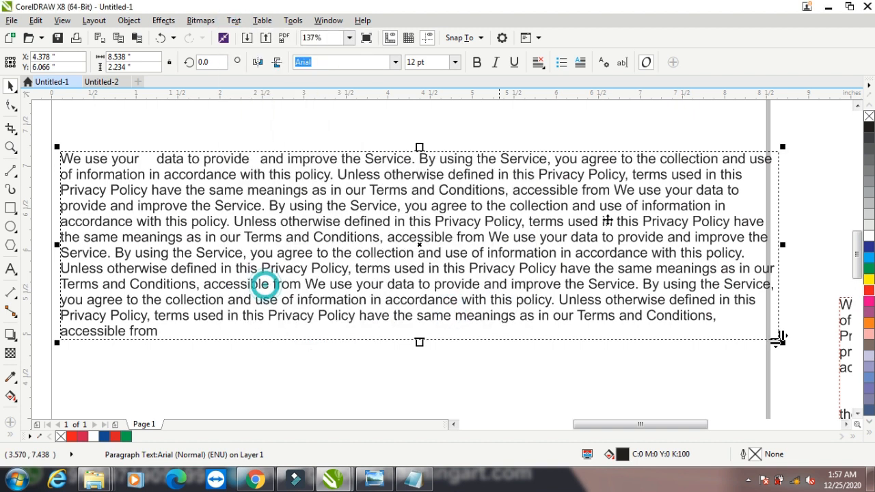
{"action": "left_click_drag", "start_coordinate": [784, 245], "coordinate": [709, 245]}
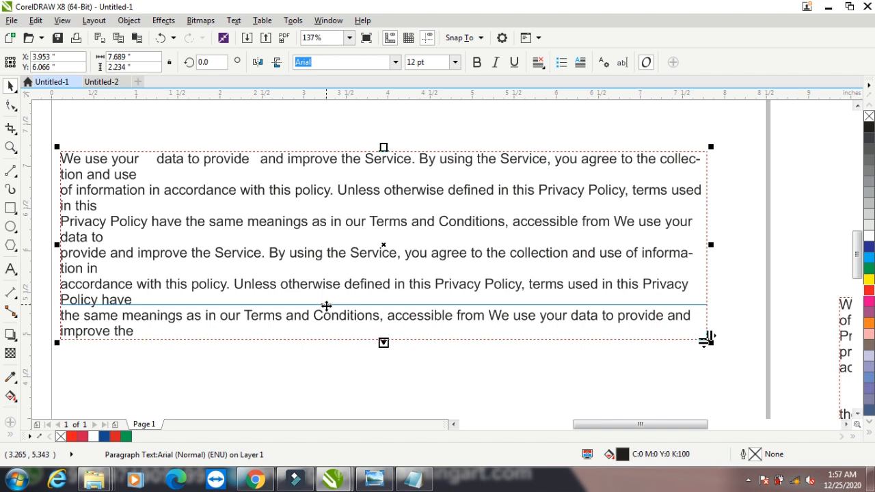
Select all text in the frame and allow hyphenation to break capitalized words and words using ALL CAPS.
{"action": "key", "text": "F8"}
{"action": "key", "text": "ctrl+a"}
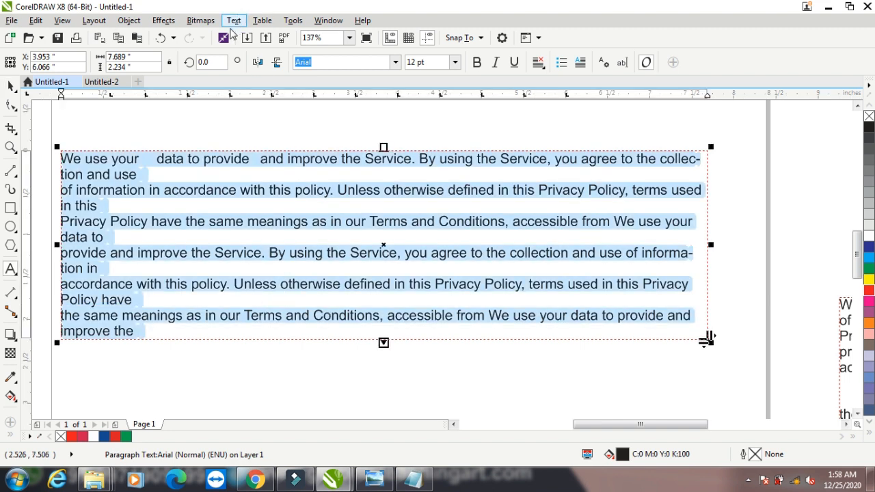
{"action": "left_click", "coordinate": [233, 21]}
{"action": "left_click", "coordinate": [279, 299]}
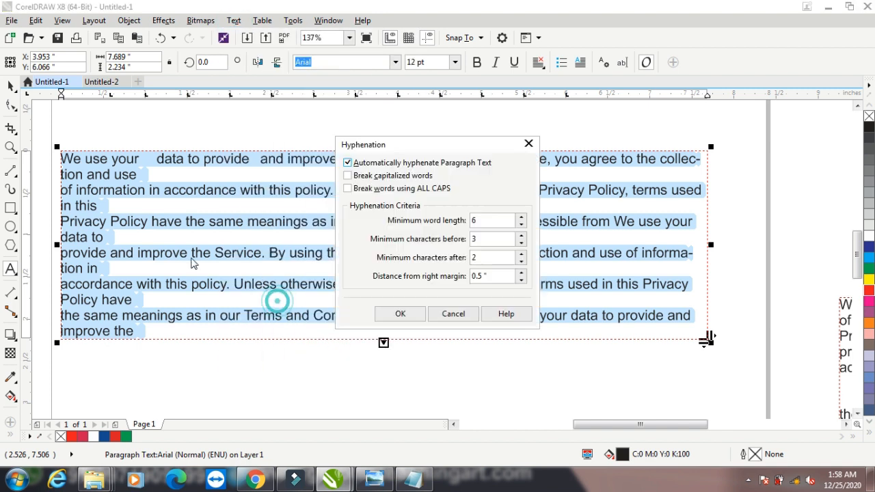
{"action": "left_click", "coordinate": [347, 175]}
{"action": "left_click", "coordinate": [347, 189]}
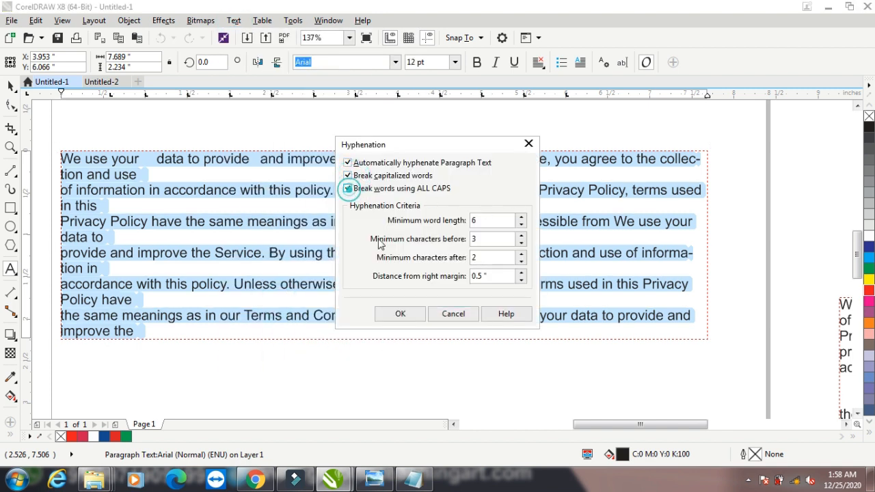
Set the minimum word length for hyphenation to 11 and apply the settings.
{"action": "left_click", "coordinate": [521, 217]}
{"action": "left_click", "coordinate": [520, 217]}
{"action": "left_click", "coordinate": [521, 217]}
{"action": "left_click", "coordinate": [521, 216]}
{"action": "left_click", "coordinate": [520, 217]}
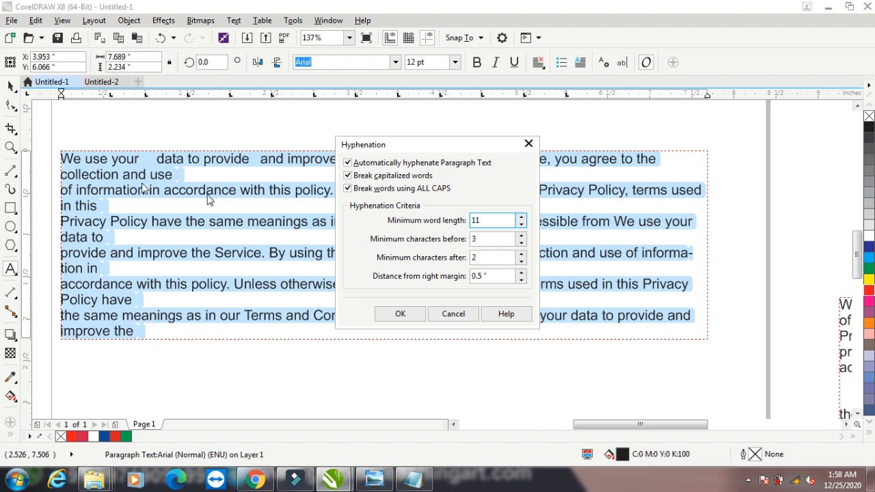
{"action": "left_click", "coordinate": [400, 314]}
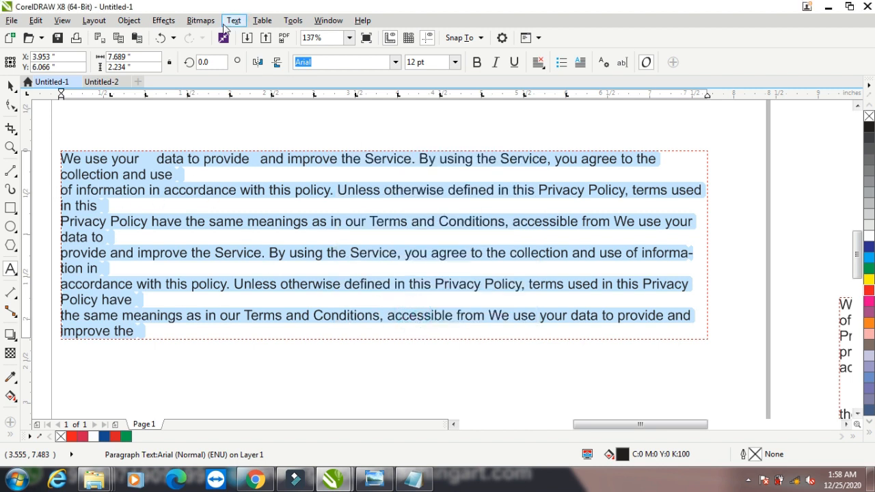
Run a spell check on the highlighted paragraph text and close the writing tools.
{"action": "left_click", "coordinate": [233, 23]}
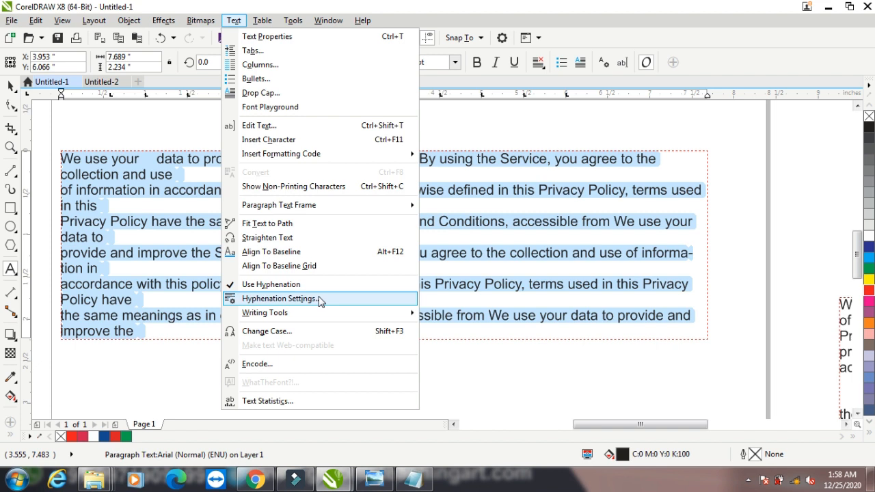
{"action": "mouse_move", "coordinate": [303, 316]}
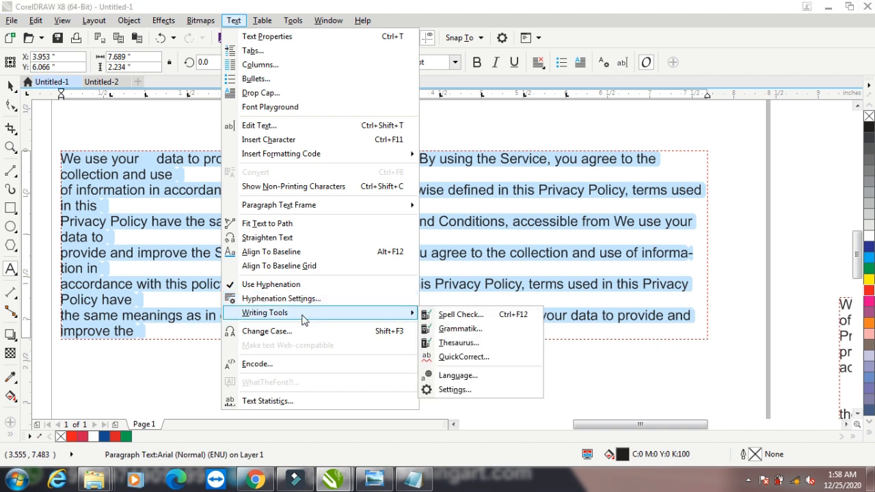
{"action": "left_click", "coordinate": [469, 316]}
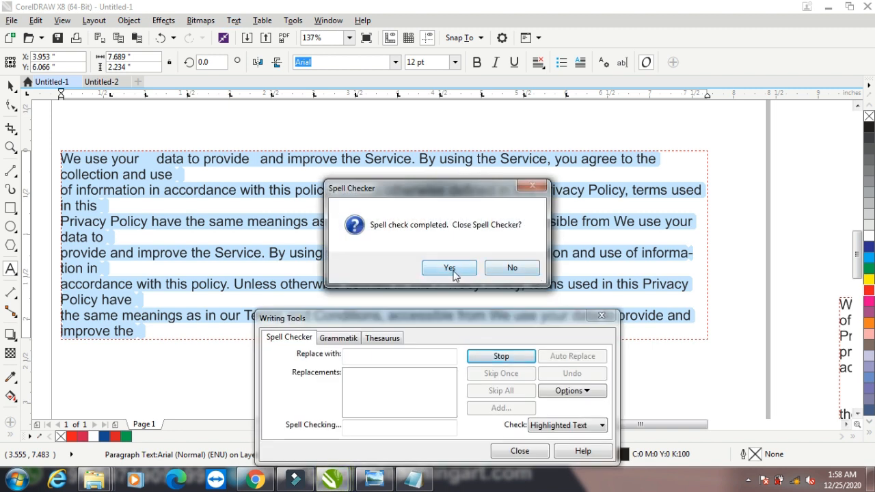
{"action": "left_click", "coordinate": [526, 271]}
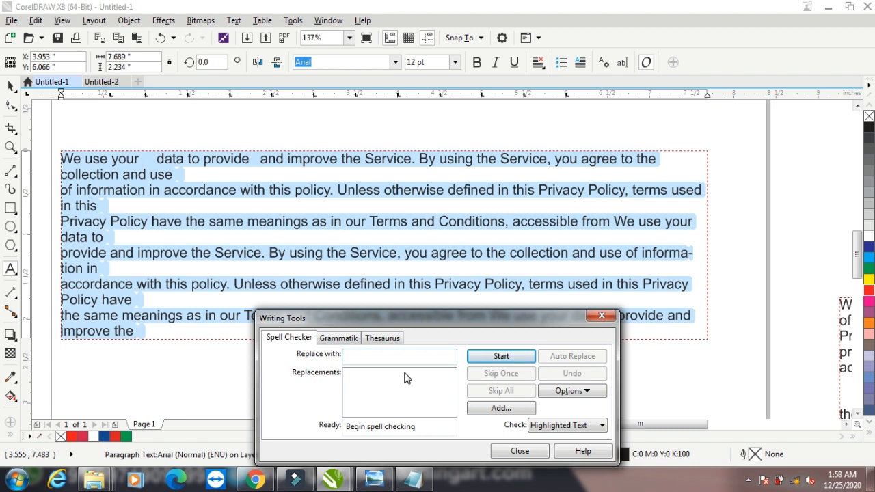
{"action": "left_click_drag", "start_coordinate": [415, 314], "coordinate": [414, 177]}
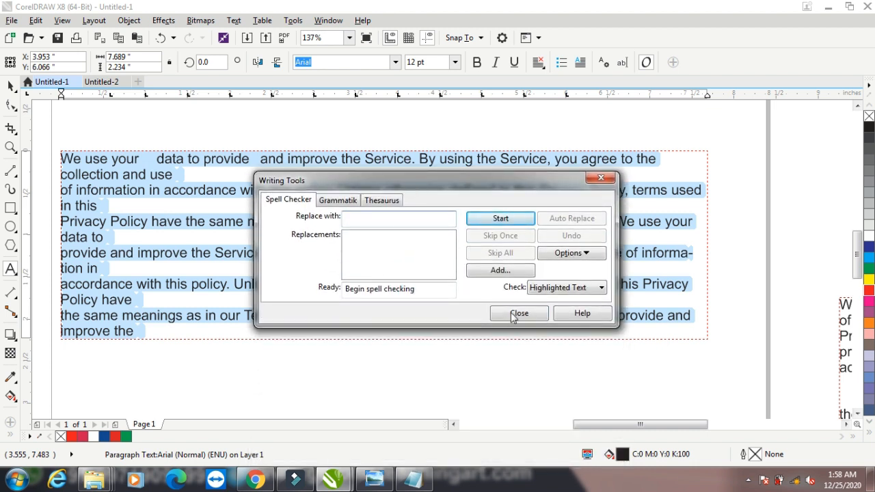
{"action": "left_click", "coordinate": [534, 319]}
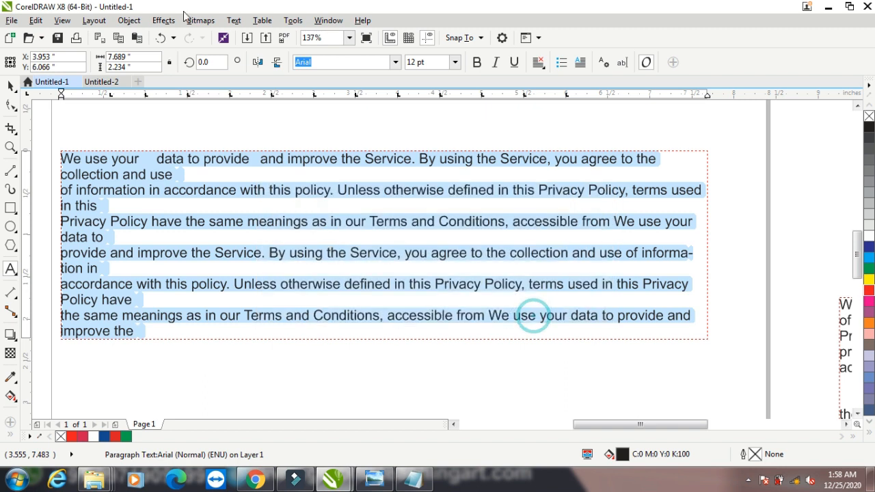
Change the selected paragraph text to lowercase.
{"action": "left_click", "coordinate": [233, 21]}
{"action": "mouse_move", "coordinate": [356, 315]}
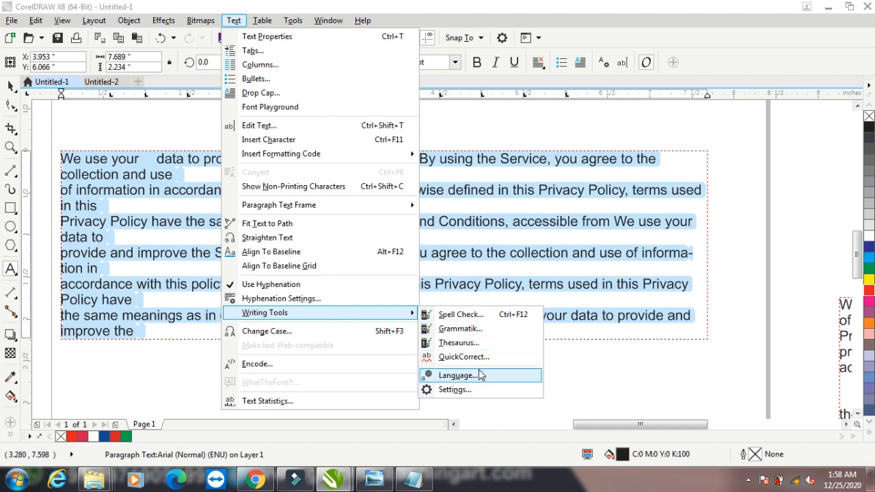
{"action": "left_click", "coordinate": [281, 331]}
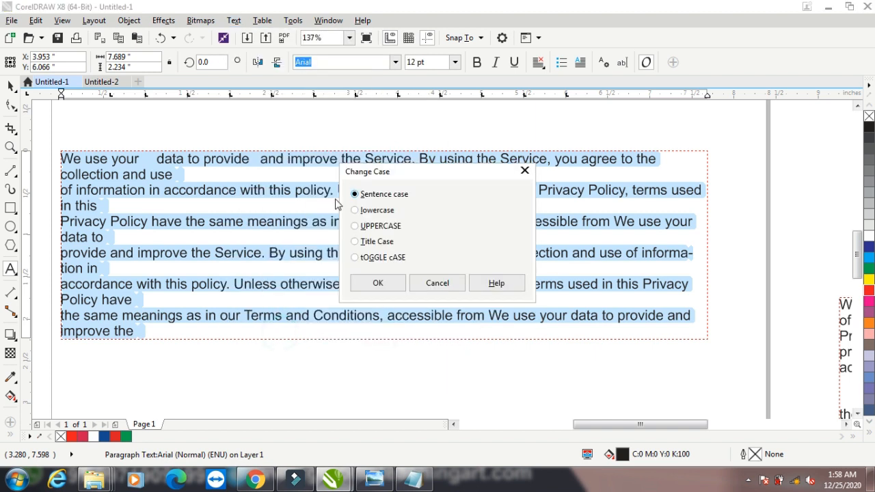
{"action": "left_click", "coordinate": [355, 210]}
{"action": "left_click", "coordinate": [377, 284]}
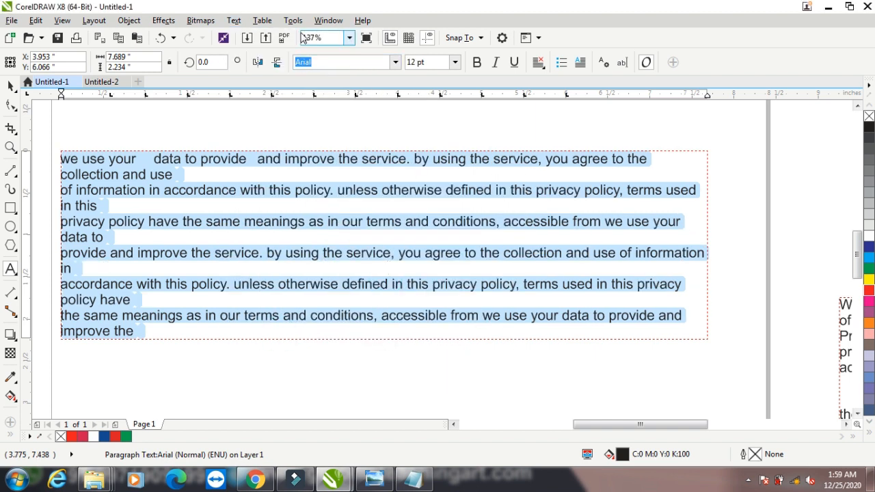
Change the selected paragraph text to UPPERCASE.
{"action": "left_click", "coordinate": [262, 20]}
{"action": "mouse_move", "coordinate": [234, 21]}
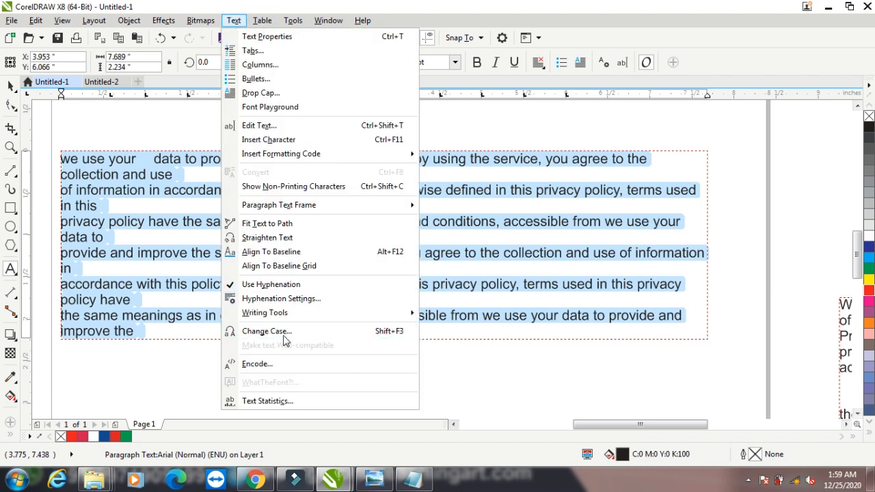
{"action": "left_click", "coordinate": [283, 335]}
{"action": "left_click", "coordinate": [356, 226]}
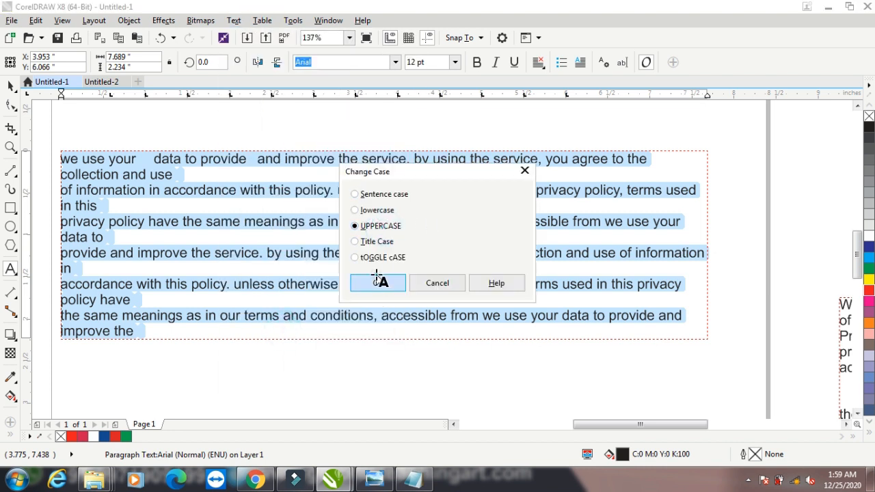
{"action": "left_click", "coordinate": [377, 283]}
Apply toggle case to the selected paragraph text.
{"action": "left_click", "coordinate": [234, 21]}
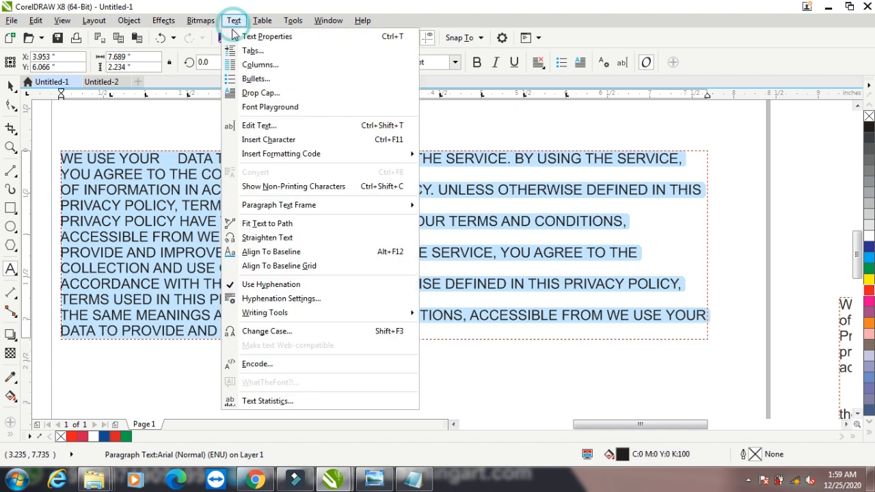
{"action": "left_click", "coordinate": [288, 334]}
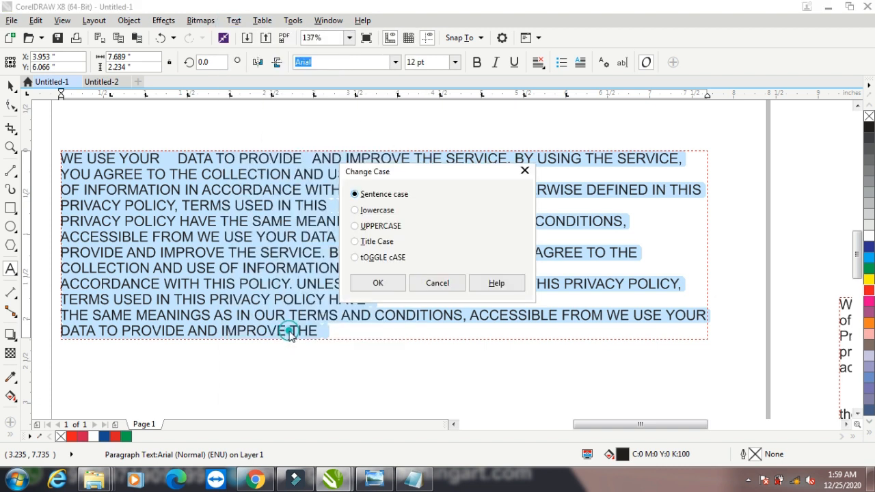
{"action": "left_click", "coordinate": [366, 259]}
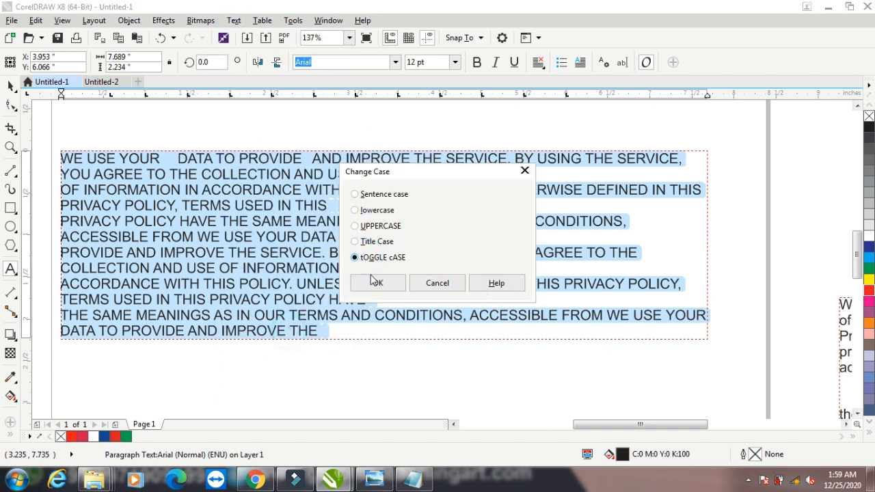
{"action": "left_click", "coordinate": [374, 282]}
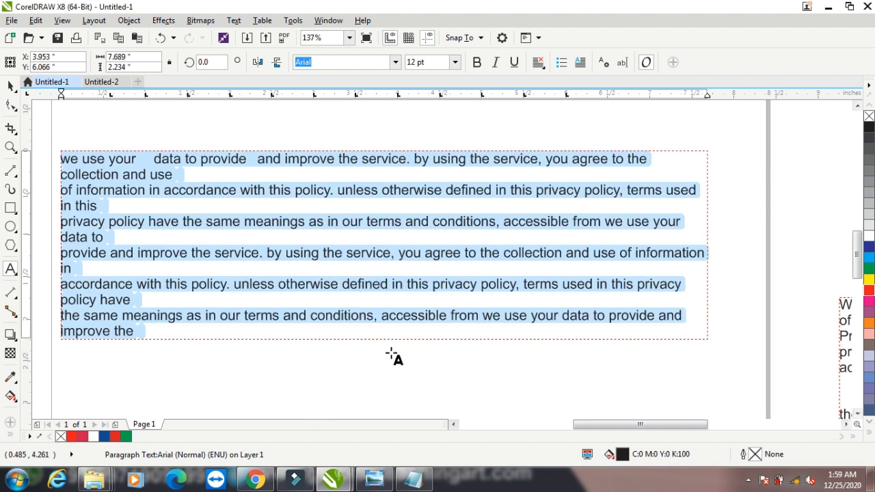
Select the paragraph frame as an object, change its text to Title Case and make the text Web-compatible.
{"action": "left_click", "coordinate": [13, 84]}
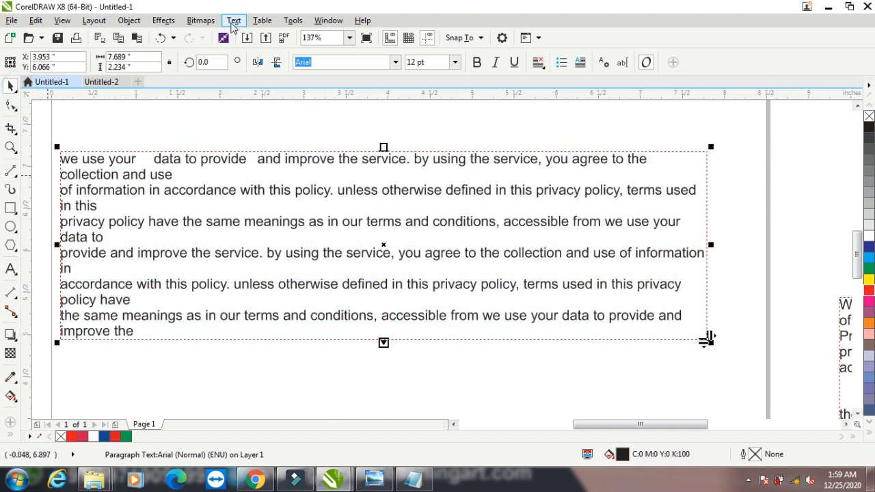
{"action": "left_click", "coordinate": [234, 20]}
{"action": "left_click", "coordinate": [267, 331]}
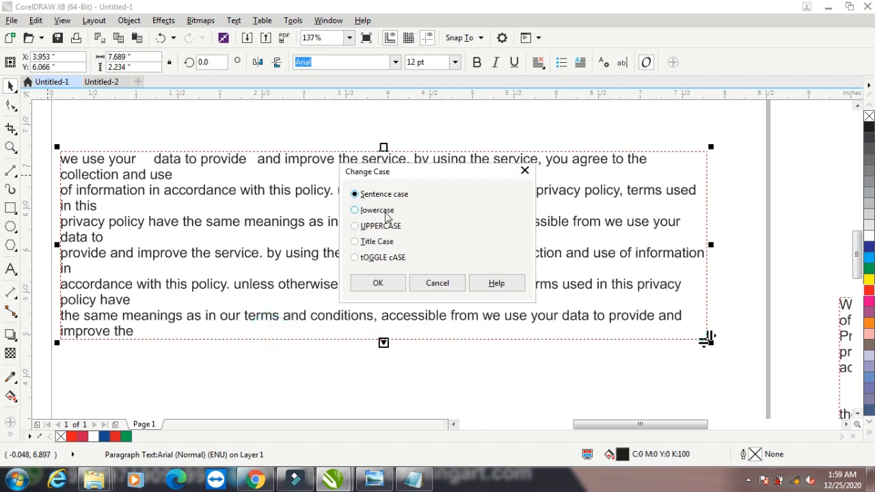
{"action": "left_click", "coordinate": [364, 243]}
{"action": "left_click", "coordinate": [377, 282]}
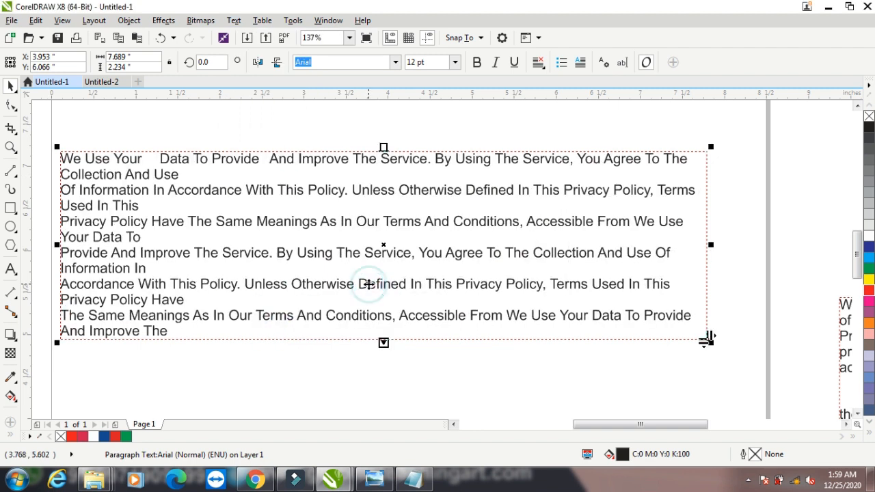
{"action": "left_click", "coordinate": [244, 22]}
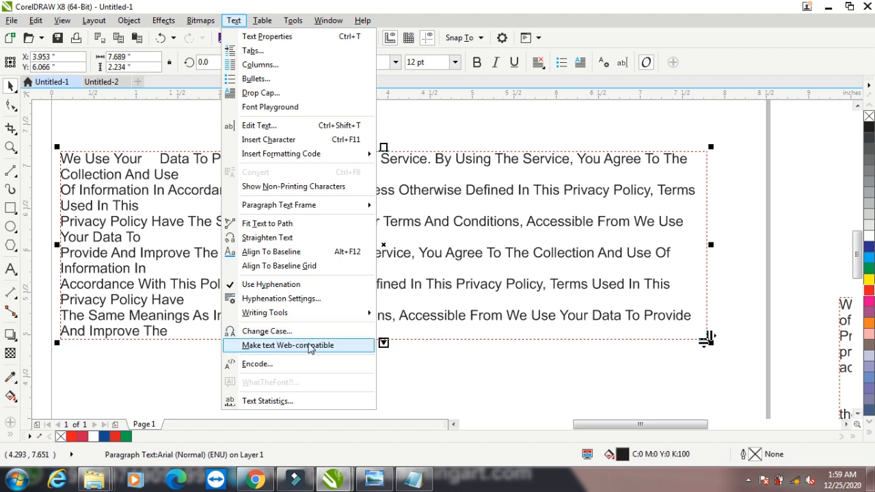
{"action": "left_click", "coordinate": [269, 348]}
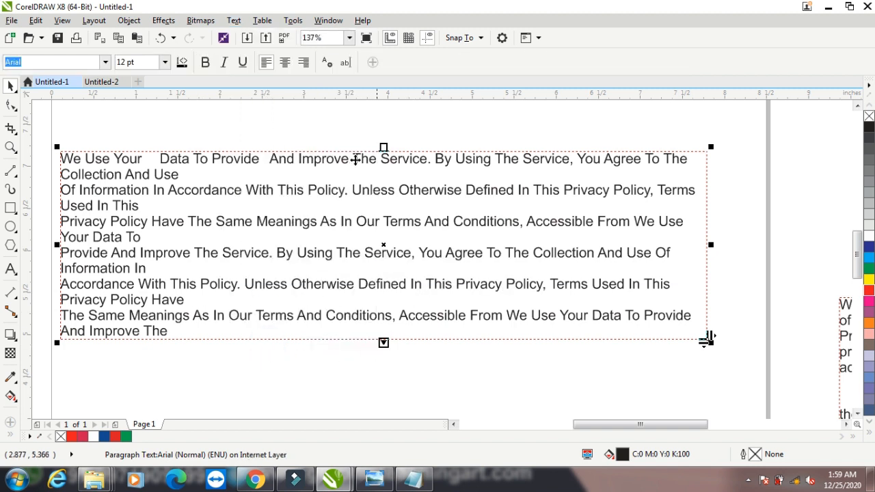
Preview the paragraph text in the 1252 (ANSI - Latin I) encoding and close without applying it.
{"action": "left_click", "coordinate": [234, 20]}
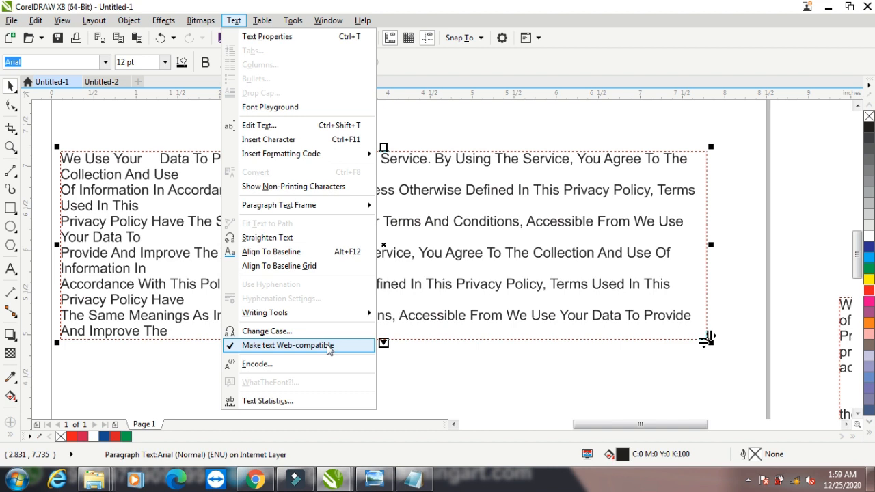
{"action": "left_click", "coordinate": [258, 364]}
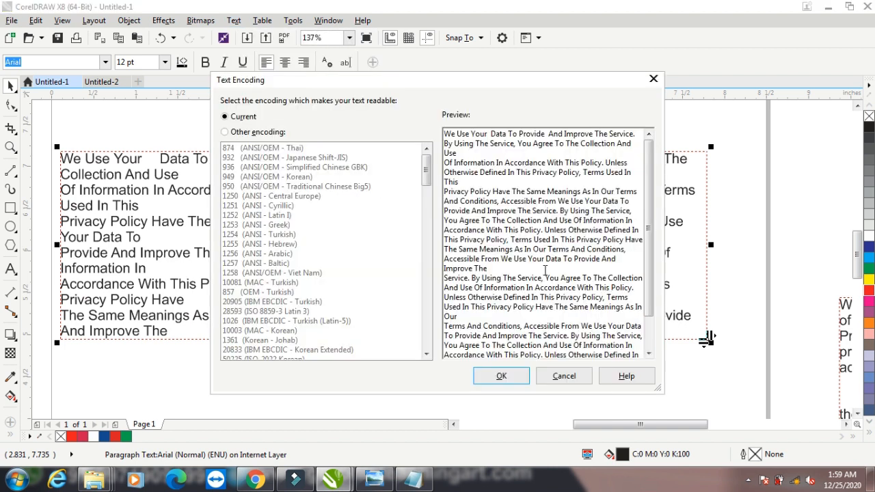
{"action": "left_click", "coordinate": [227, 132]}
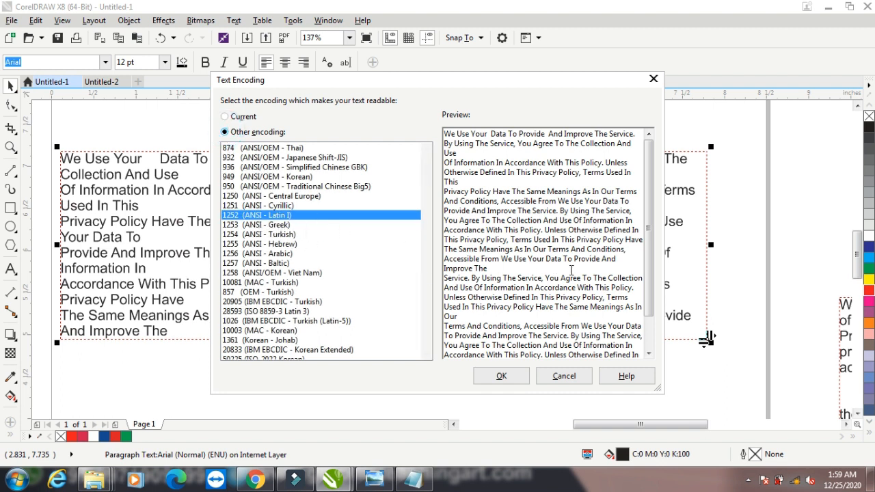
{"action": "left_click", "coordinate": [568, 377]}
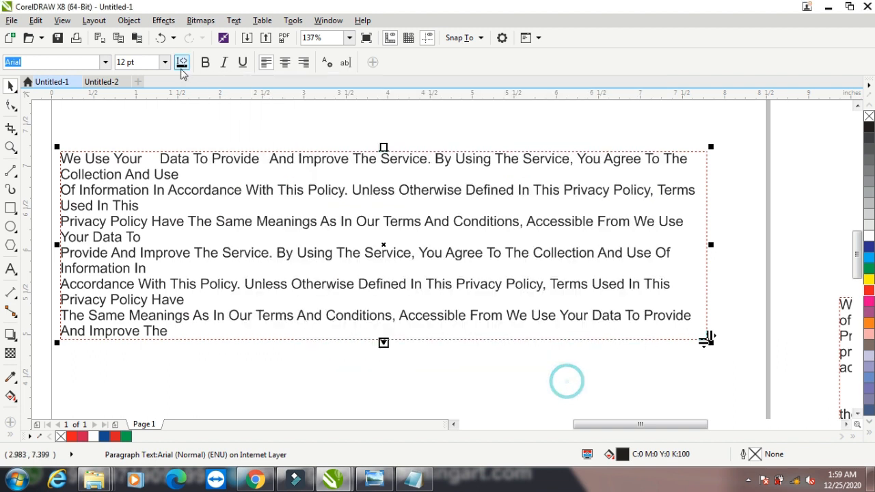
View the text statistics for the selected paragraph frame.
{"action": "left_click", "coordinate": [234, 21]}
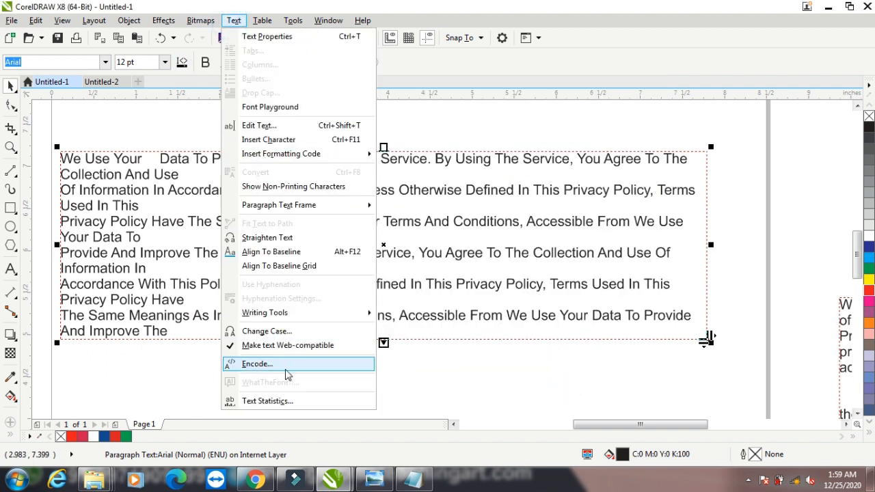
{"action": "left_click", "coordinate": [263, 401]}
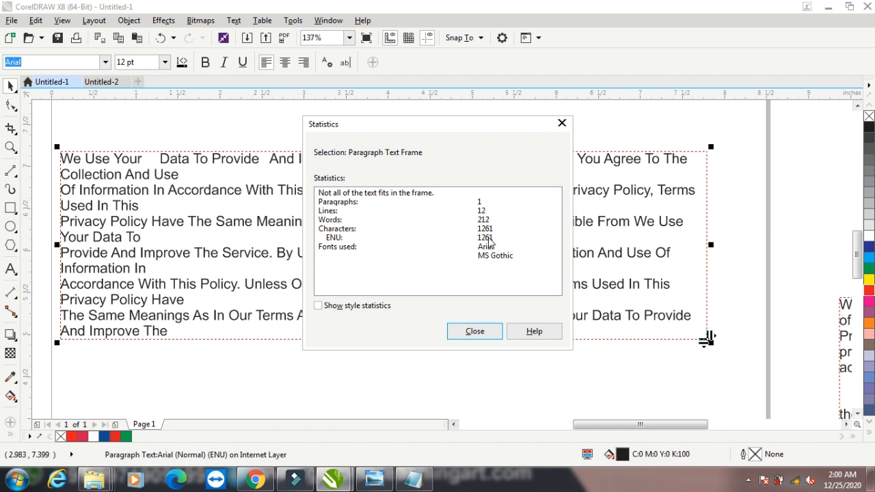
{"action": "left_click", "coordinate": [474, 332]}
Minimize the CorelDRAW window to return to the desktop.
{"action": "left_click", "coordinate": [234, 20]}
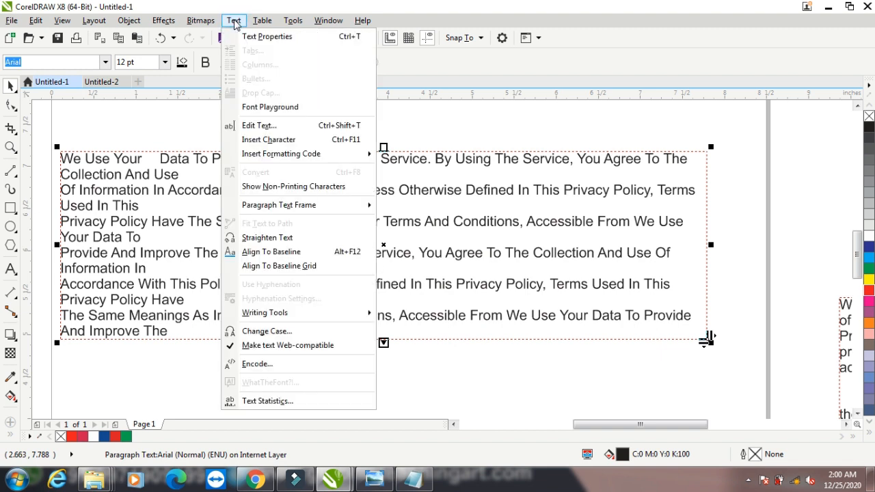
{"action": "left_click", "coordinate": [600, 40]}
{"action": "left_click", "coordinate": [828, 8]}
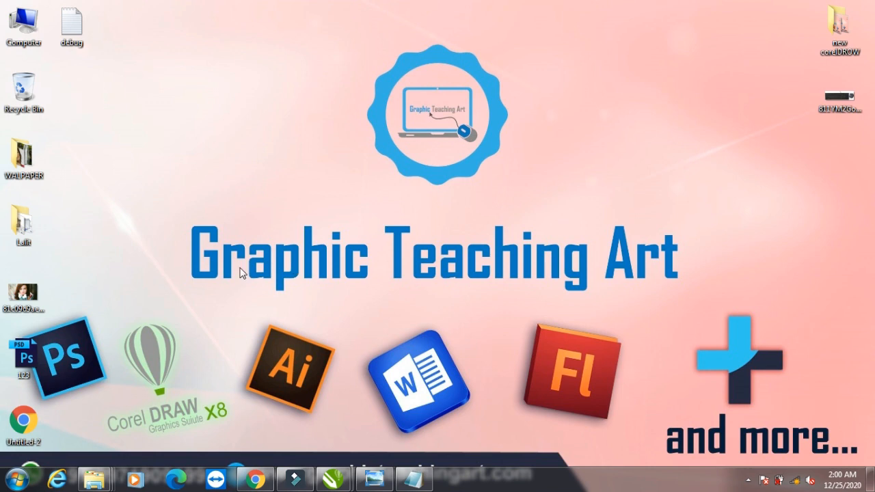